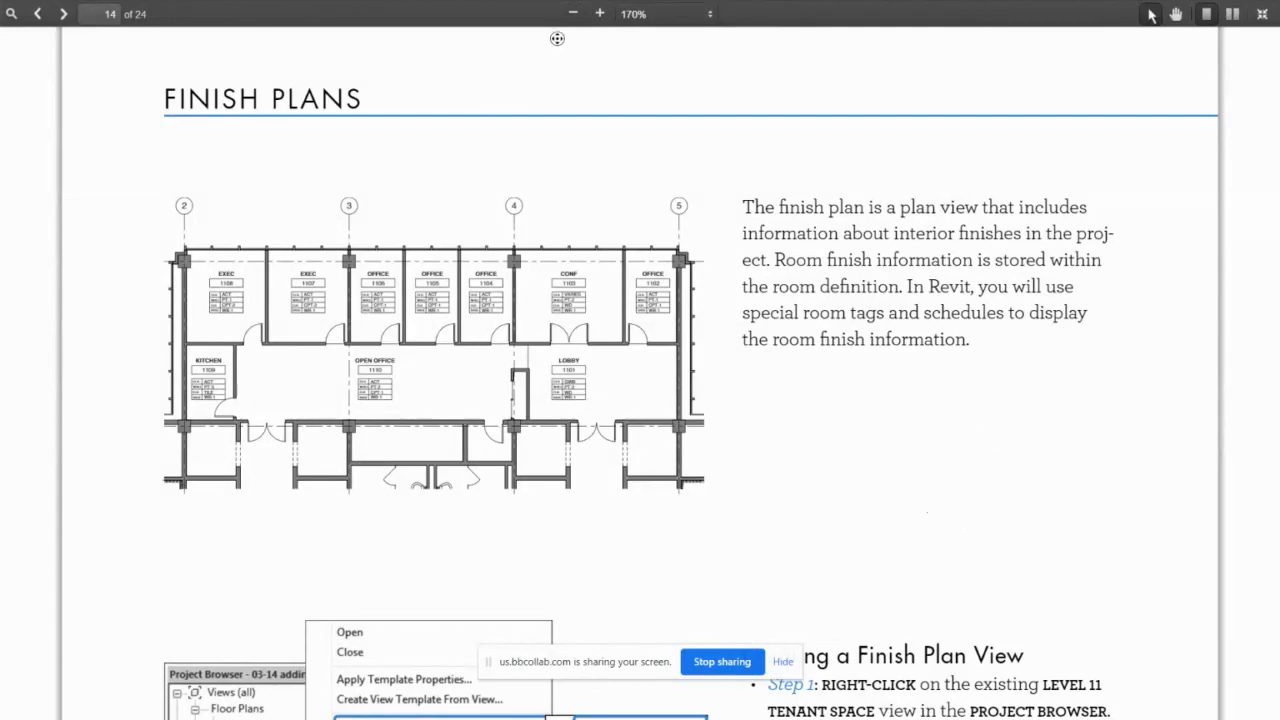
Stay logged in to the textbook site and read the chapter's instructions for creating, renaming and tagging a finish plan view.
left_click(573, 13)
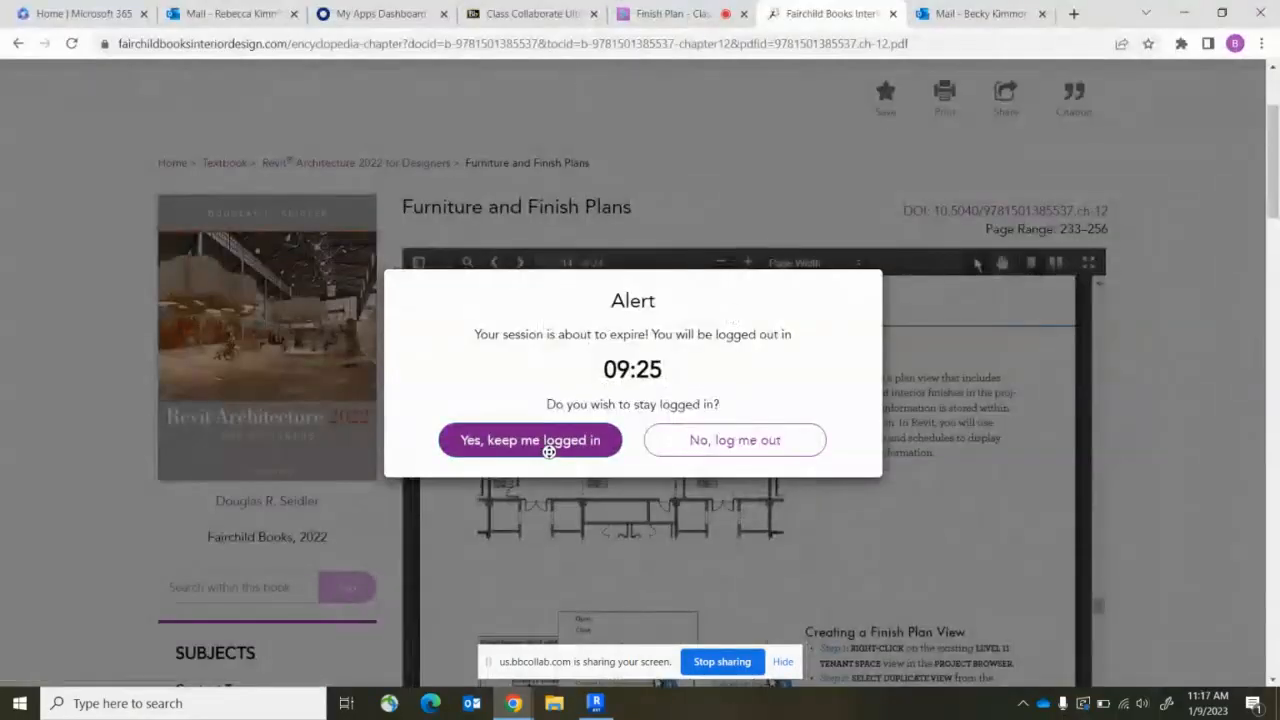
left_click(535, 441)
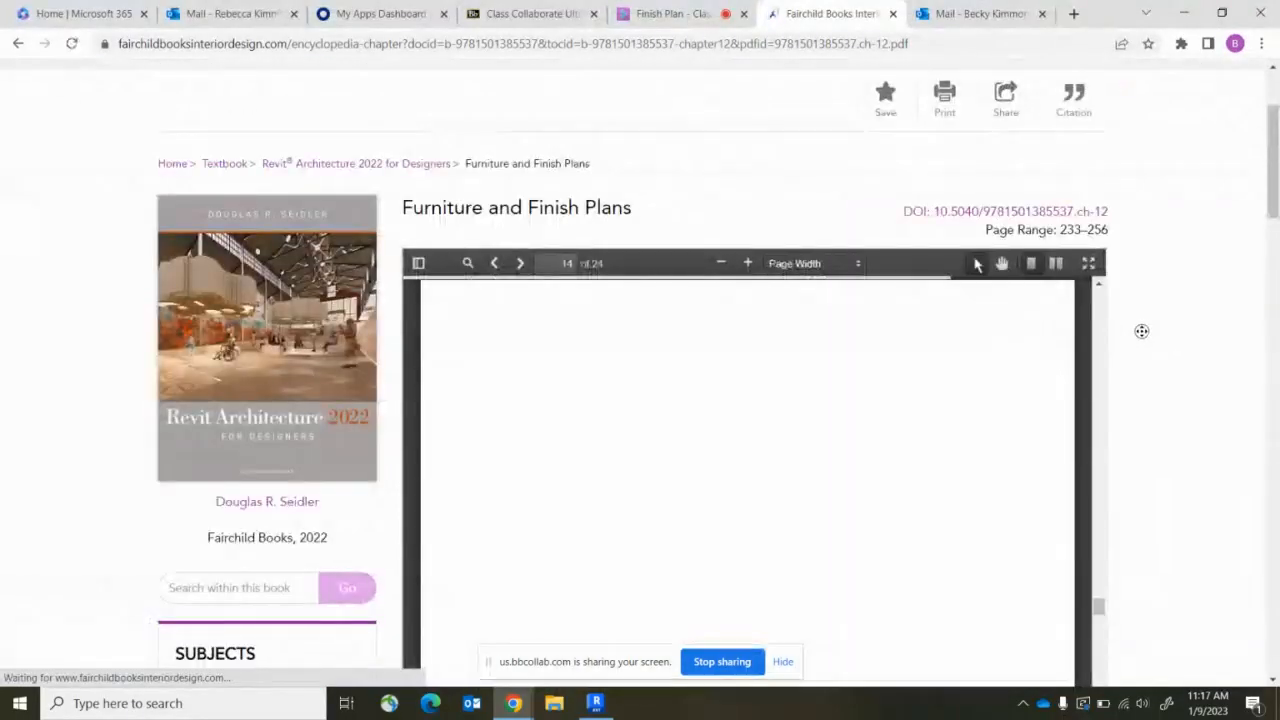
scroll(1141, 331, "down", 3)
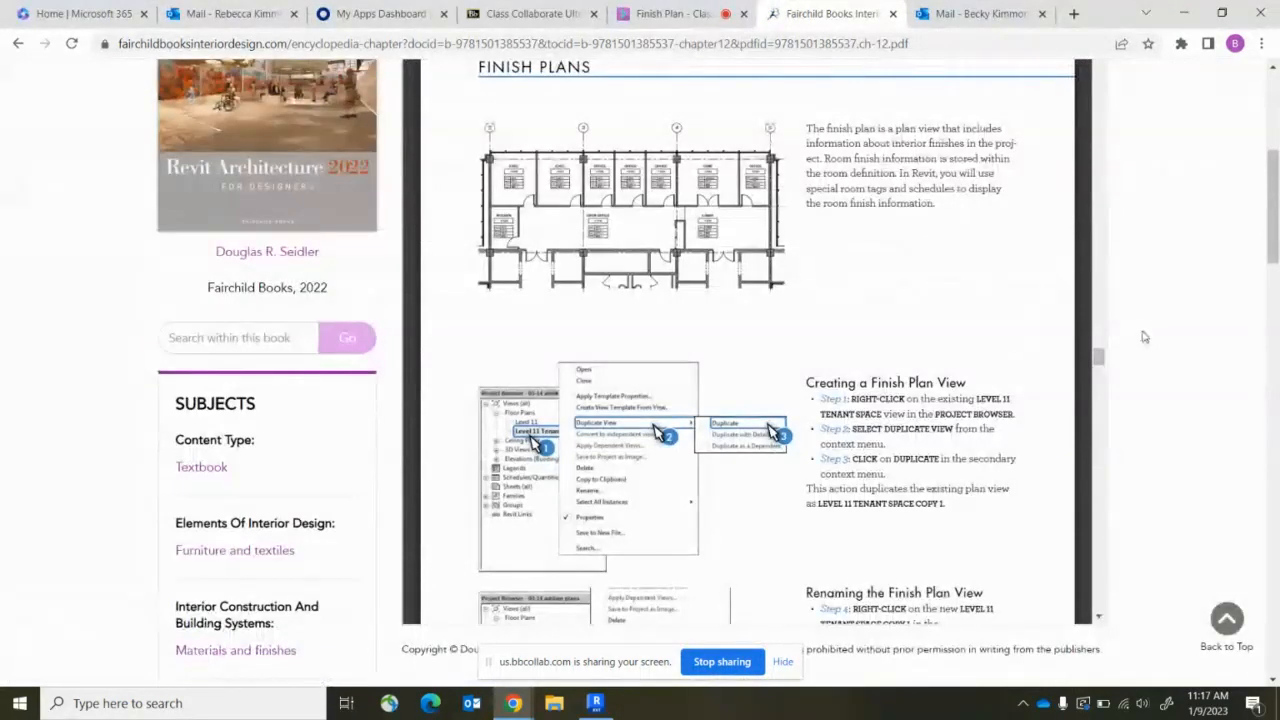
scroll(1149, 280, "down", 1)
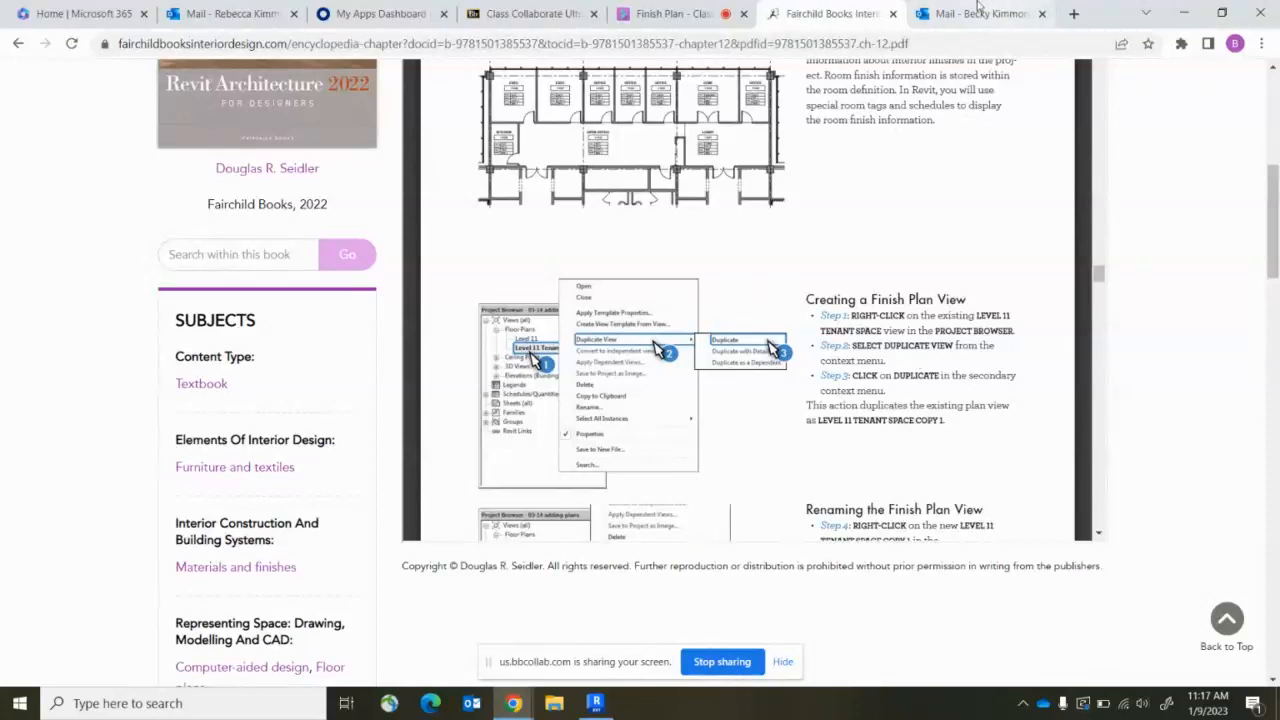
scroll(910, 368, "down", 3)
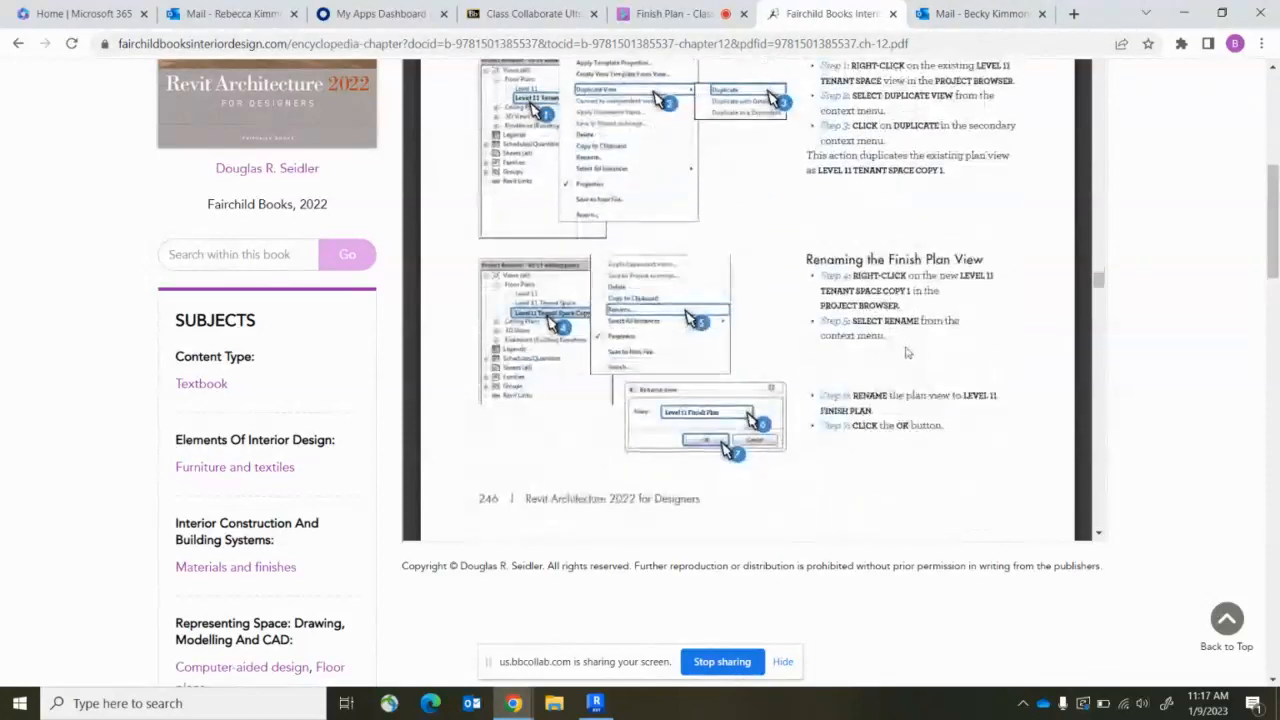
scroll(916, 317, "down", 6)
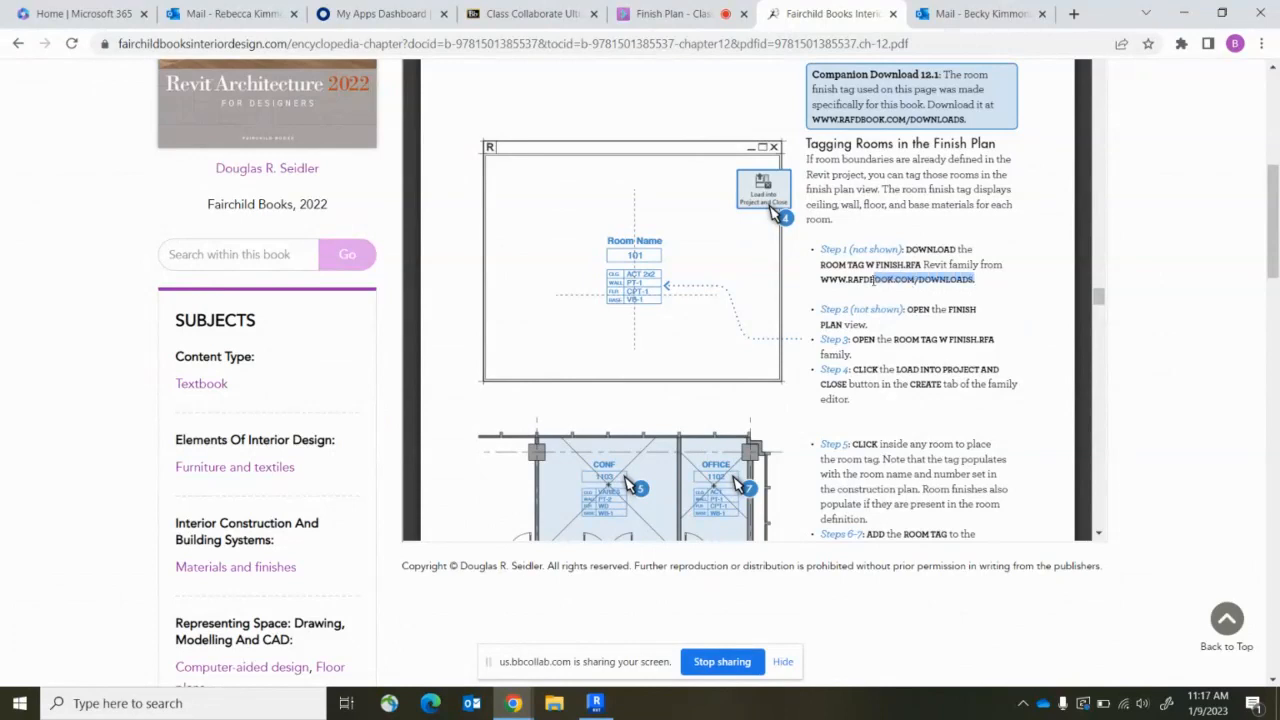
left_click_drag(840, 287, 818, 285)
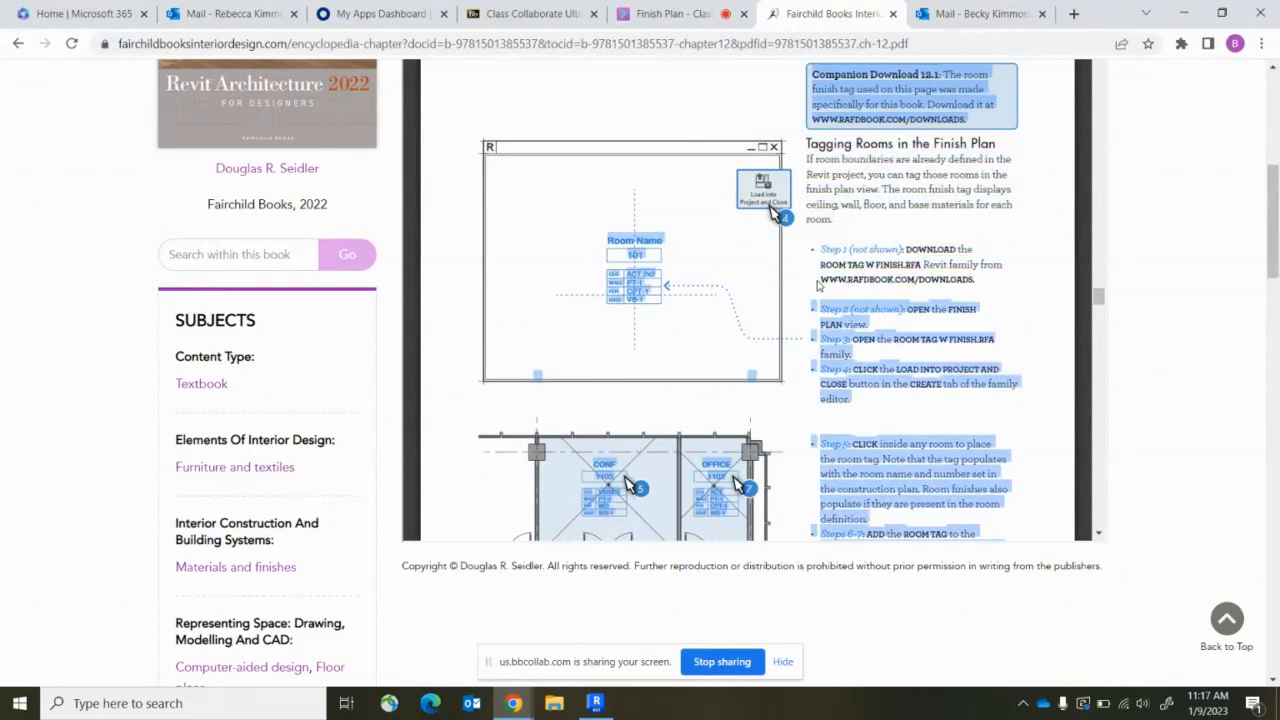
left_click(1001, 298)
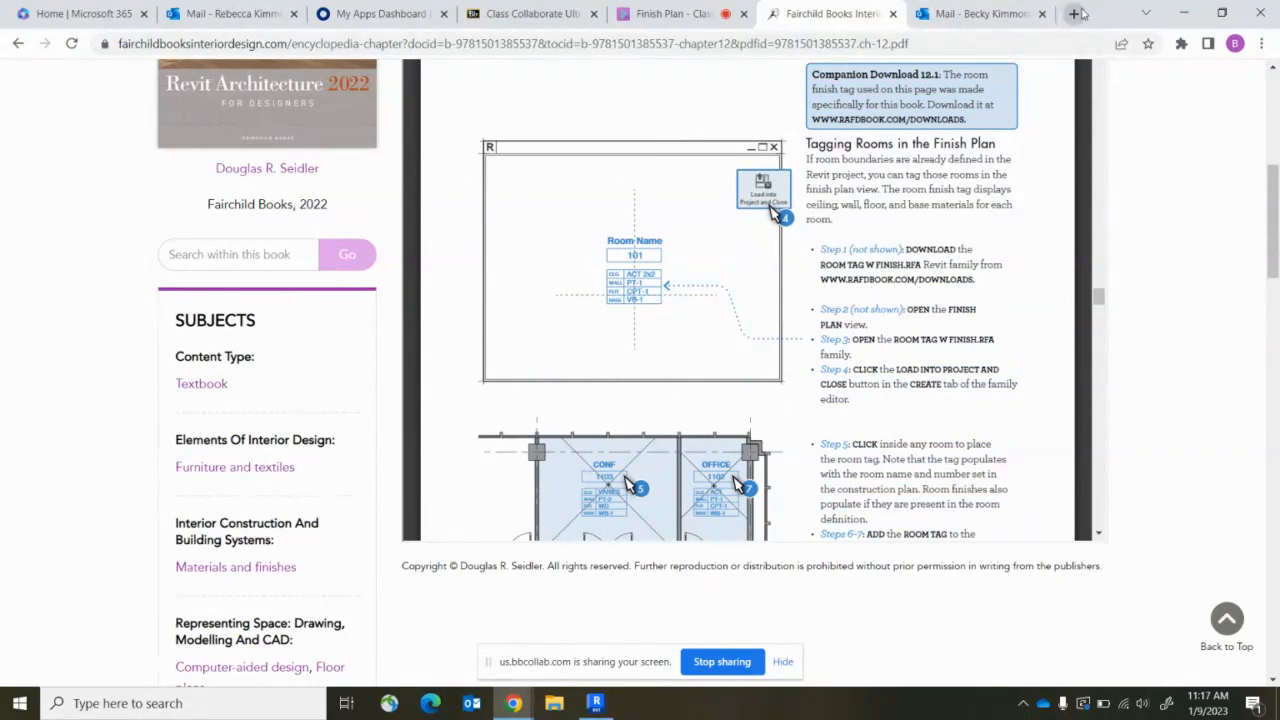
Switch to Revit and duplicate the Partition Plan floor plan view without detailing.
left_click(595, 703)
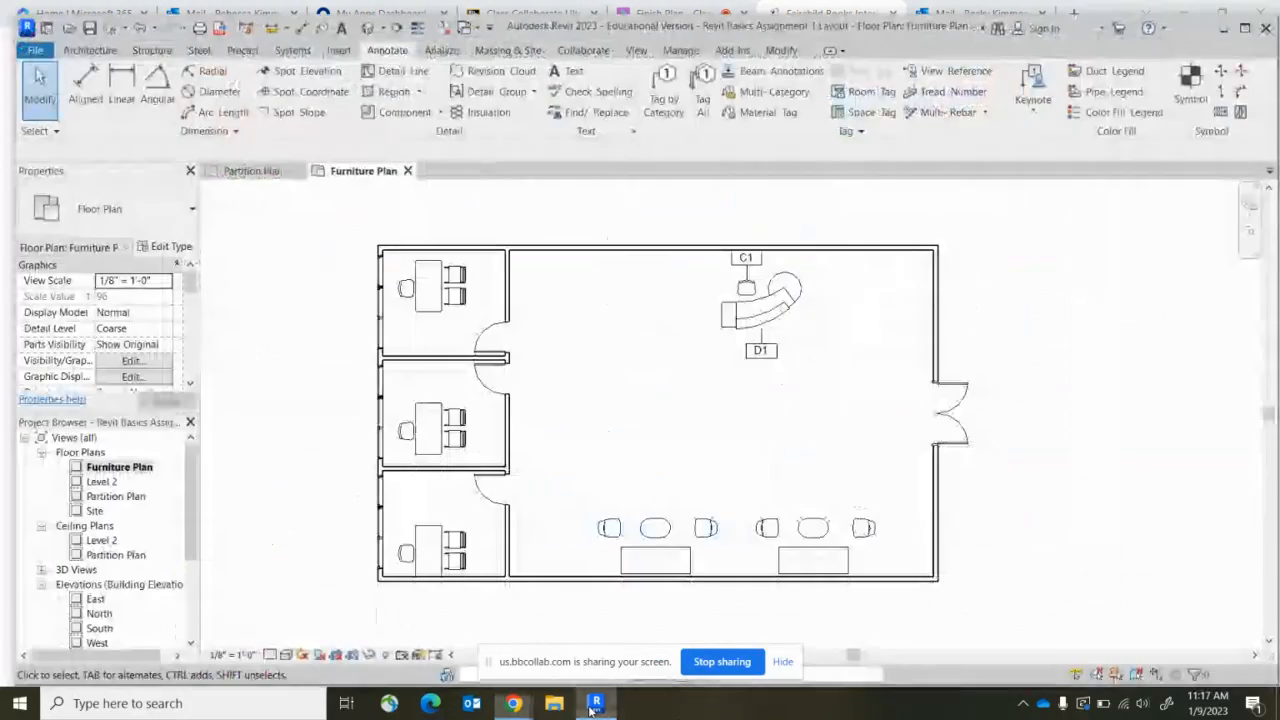
left_click(114, 500)
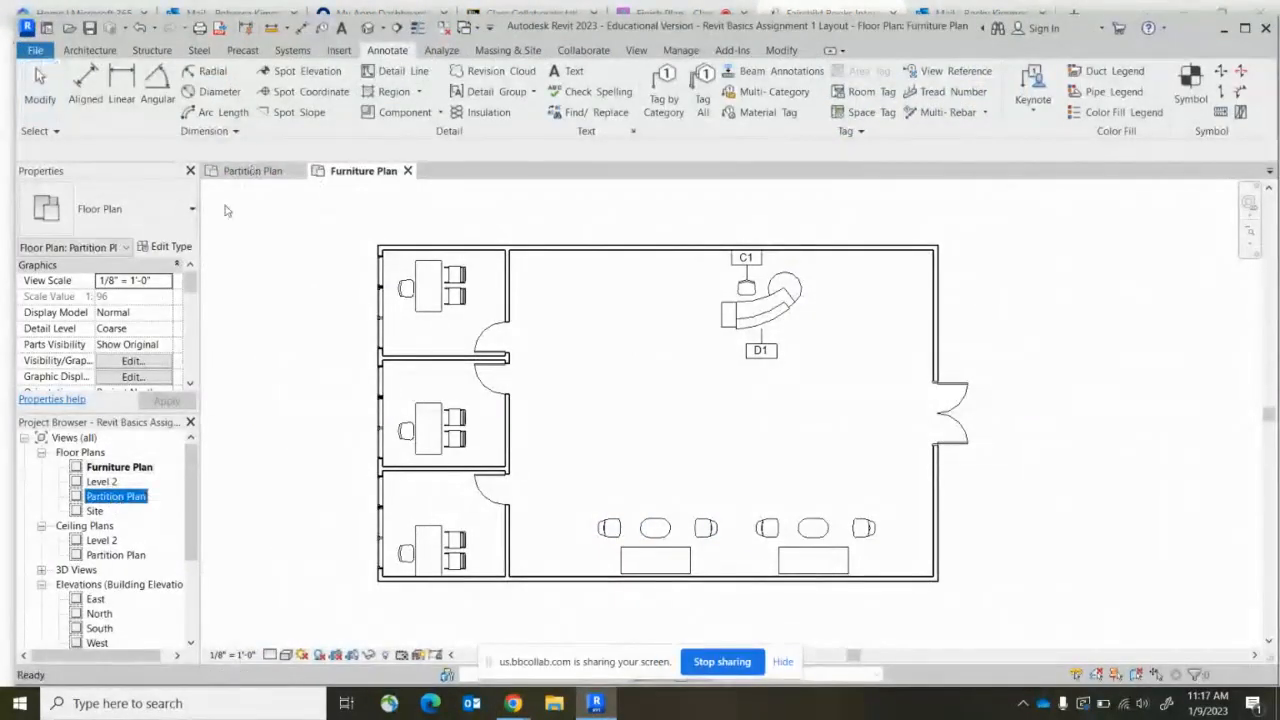
right_click(133, 506)
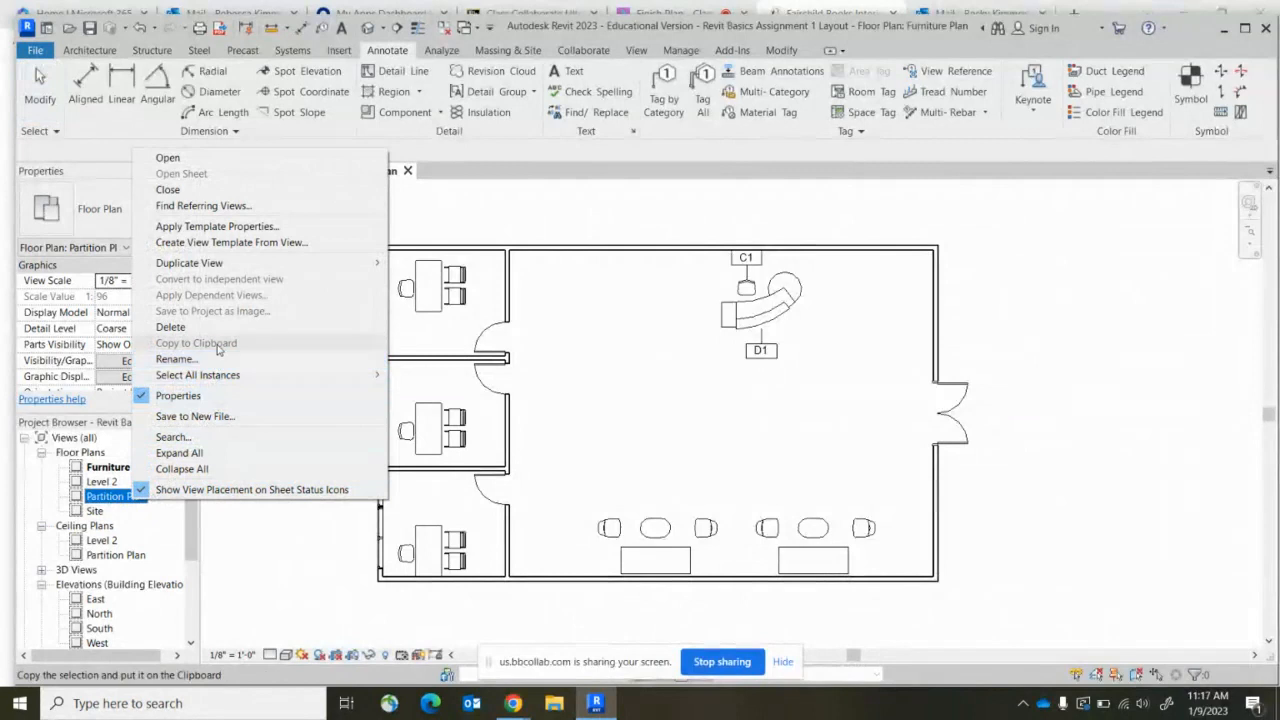
mouse_move(360, 262)
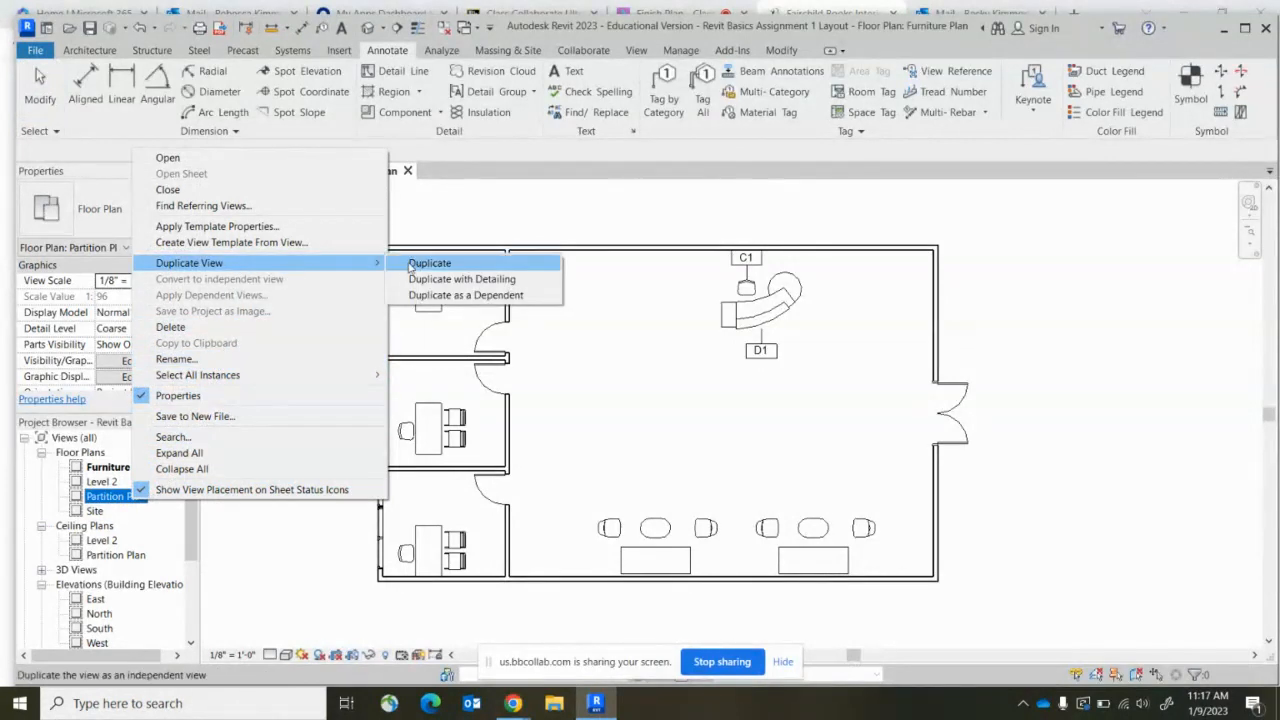
left_click(408, 263)
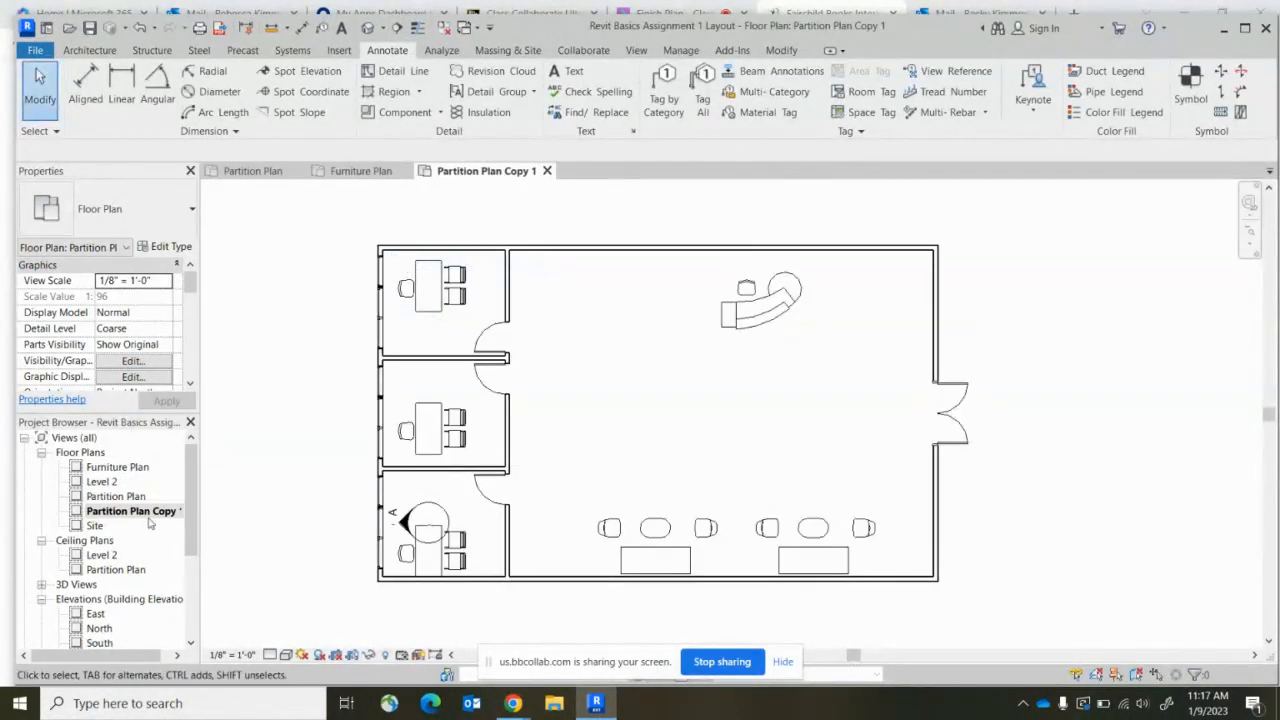
Rename the duplicated Partition Plan view as Finish Plan.
right_click(150, 514)
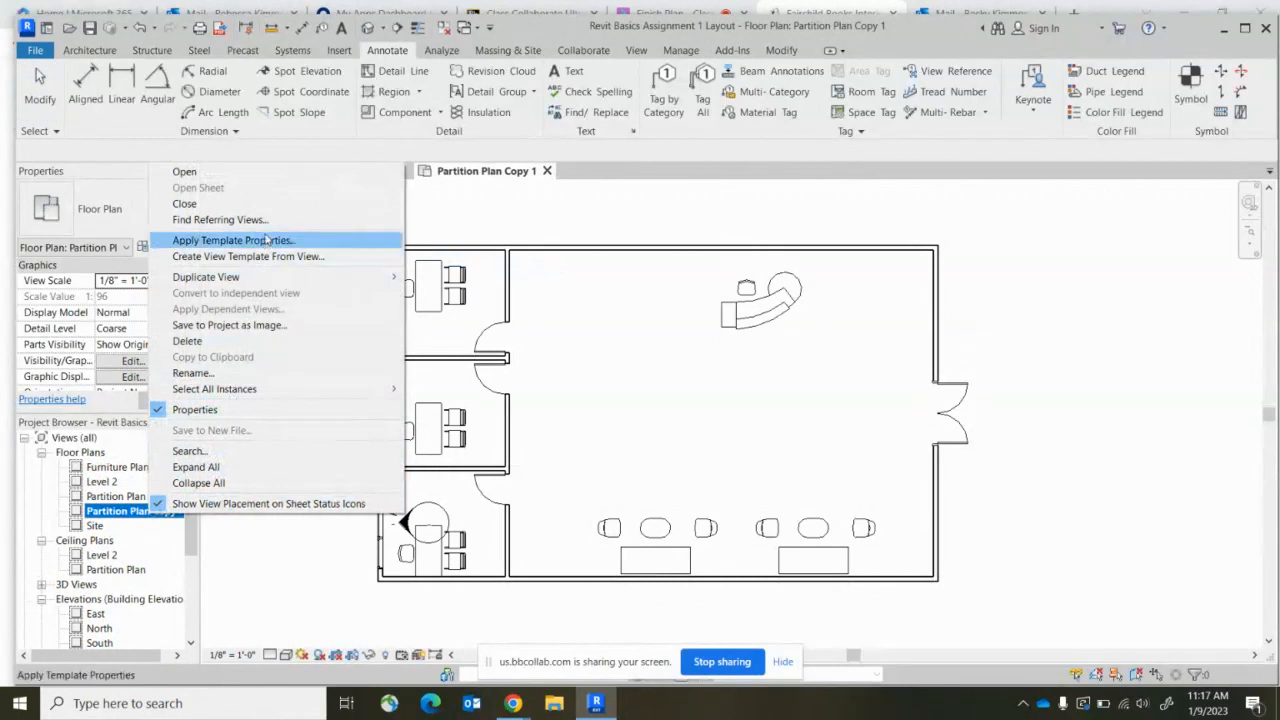
left_click(256, 375)
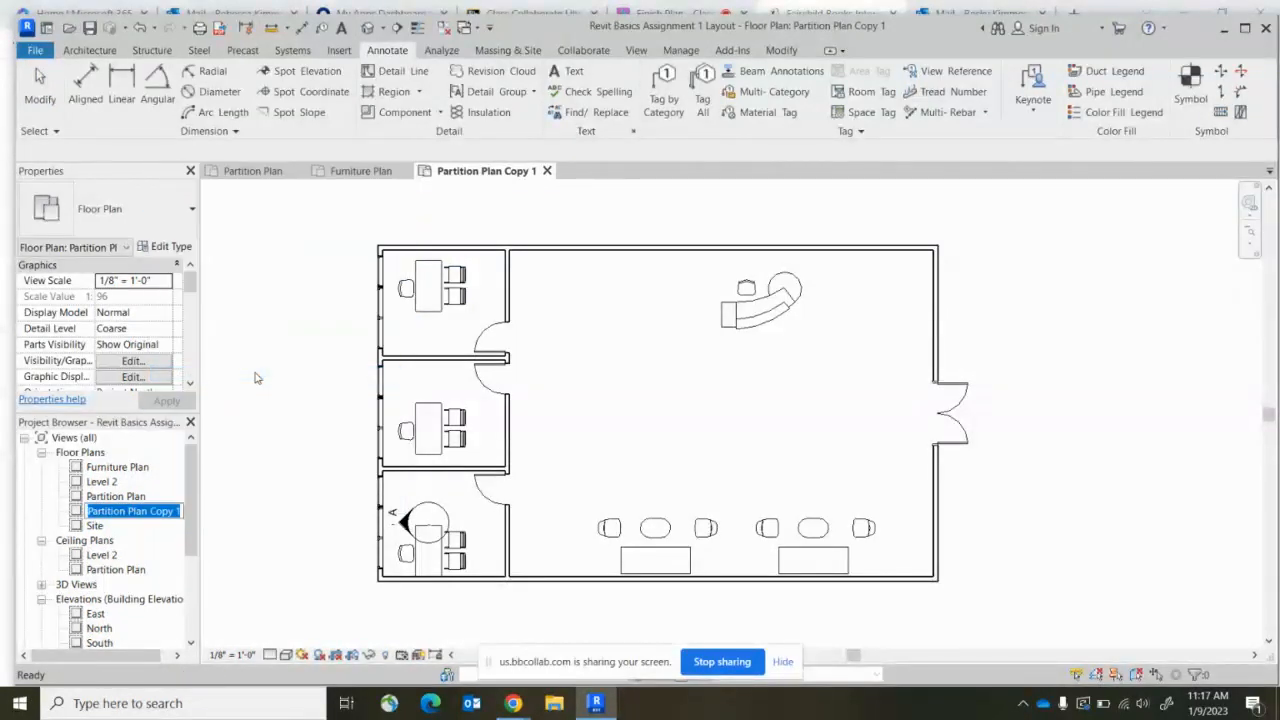
type("Finish P")
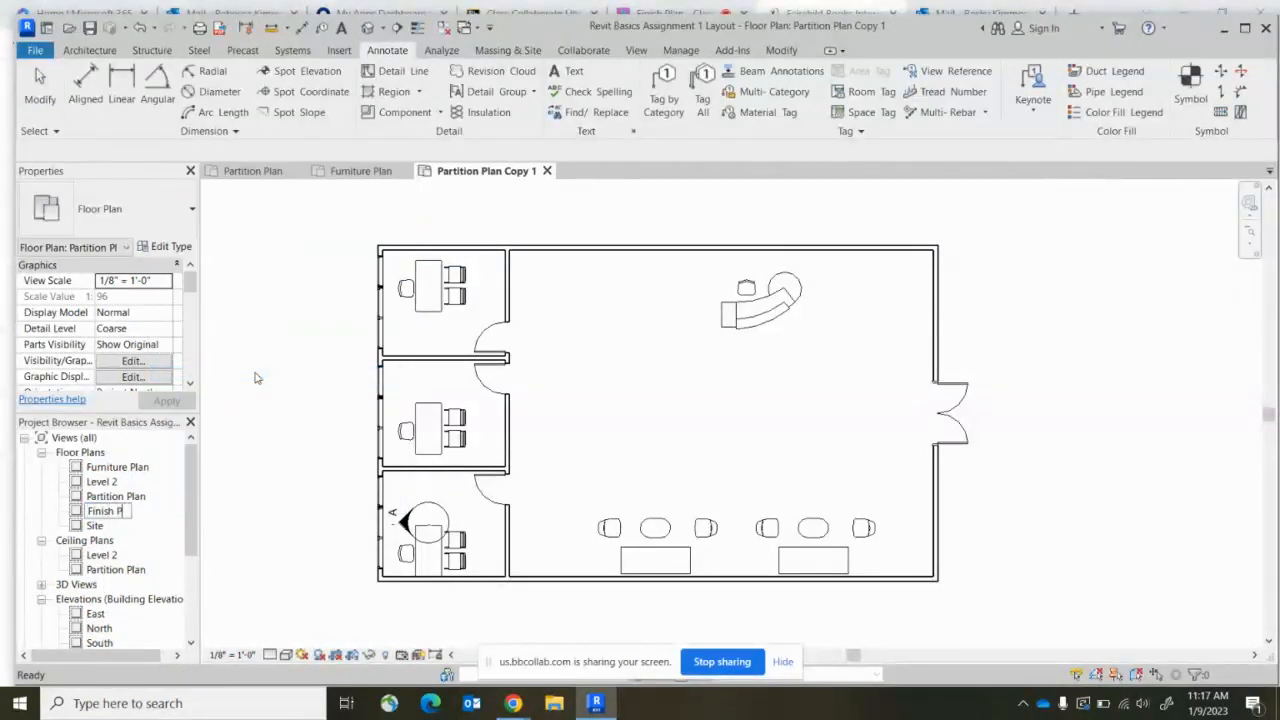
type("lan")
key("Return")
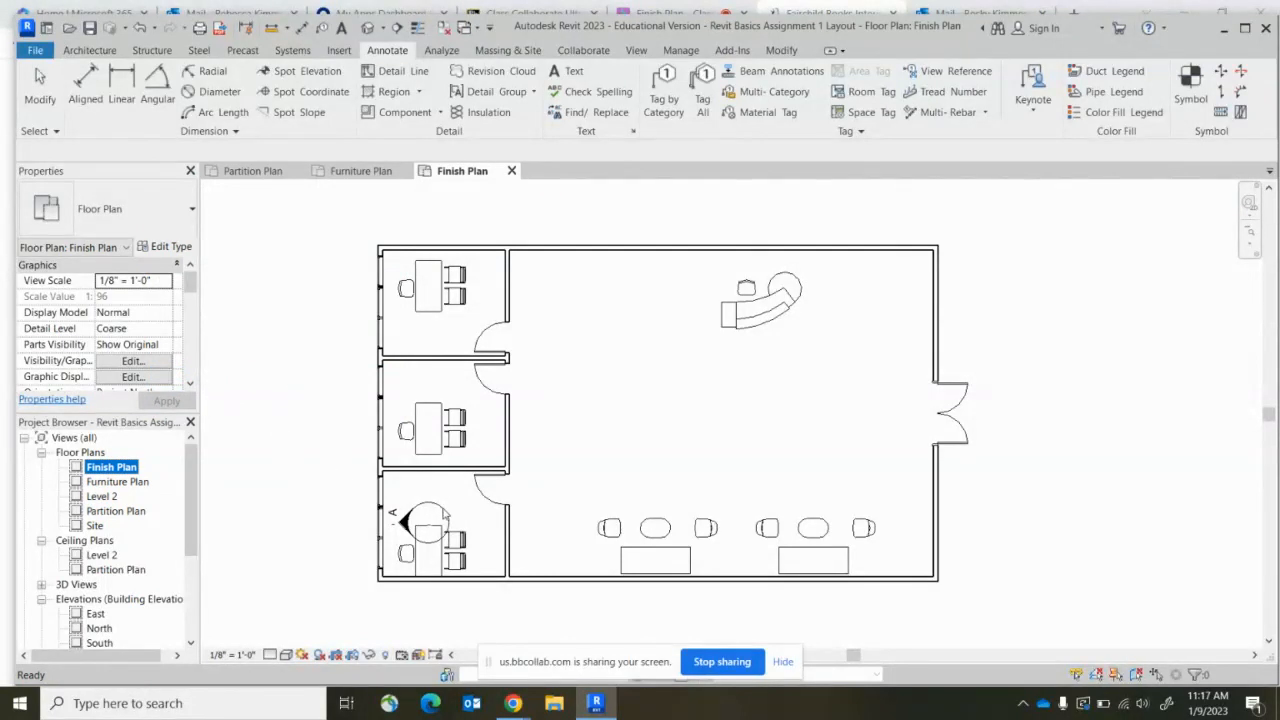
Hide the elevation marker in the lower office by category in the Finish Plan view.
right_click(445, 512)
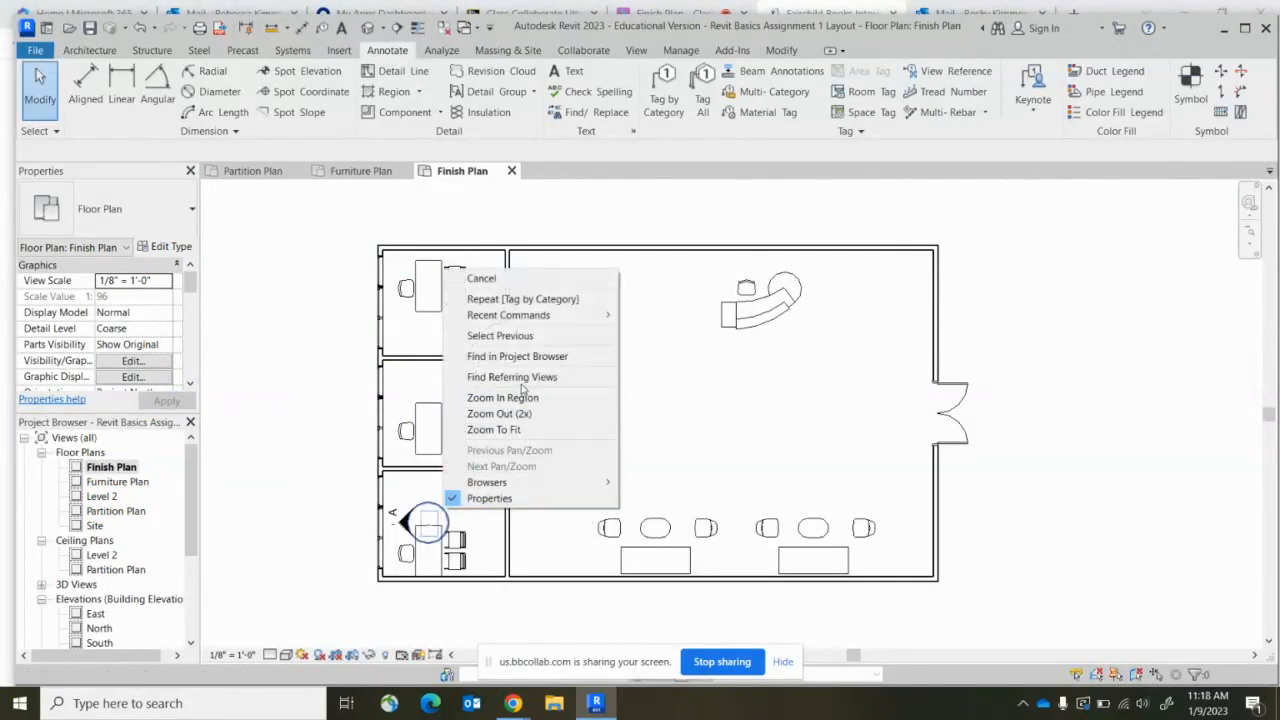
left_click(517, 356)
right_click(437, 504)
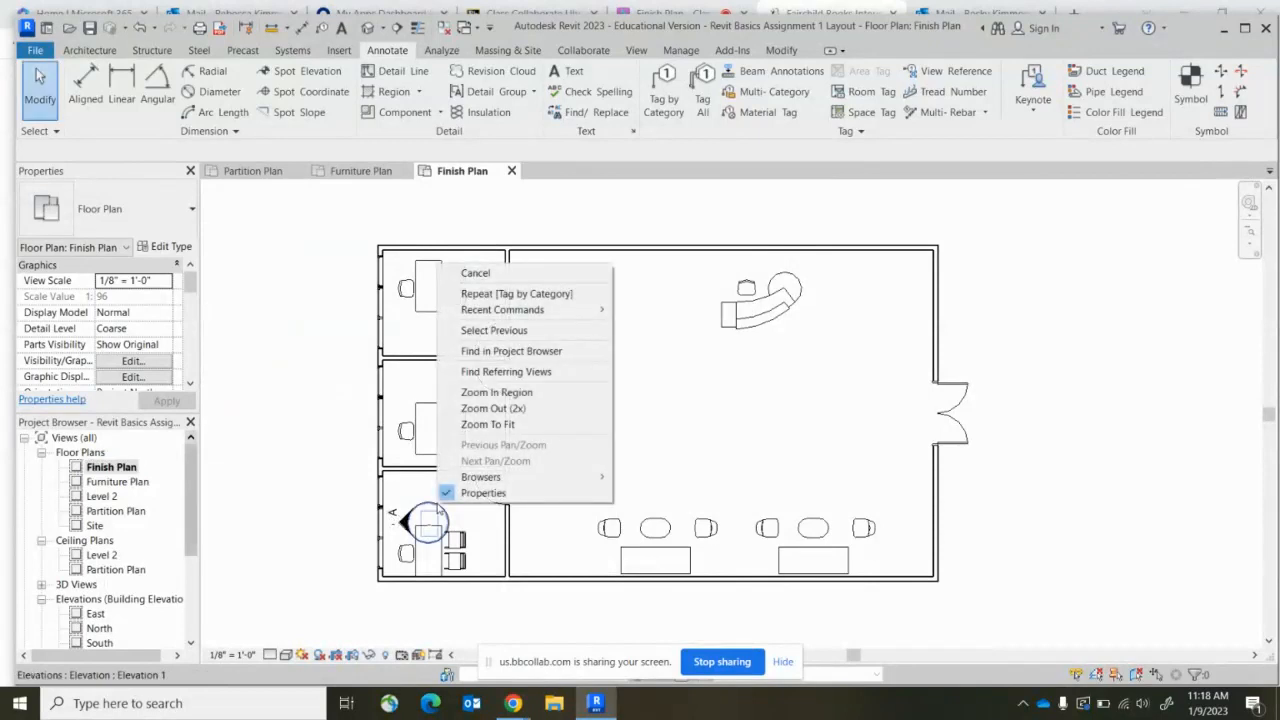
left_click(416, 512)
right_click(416, 510)
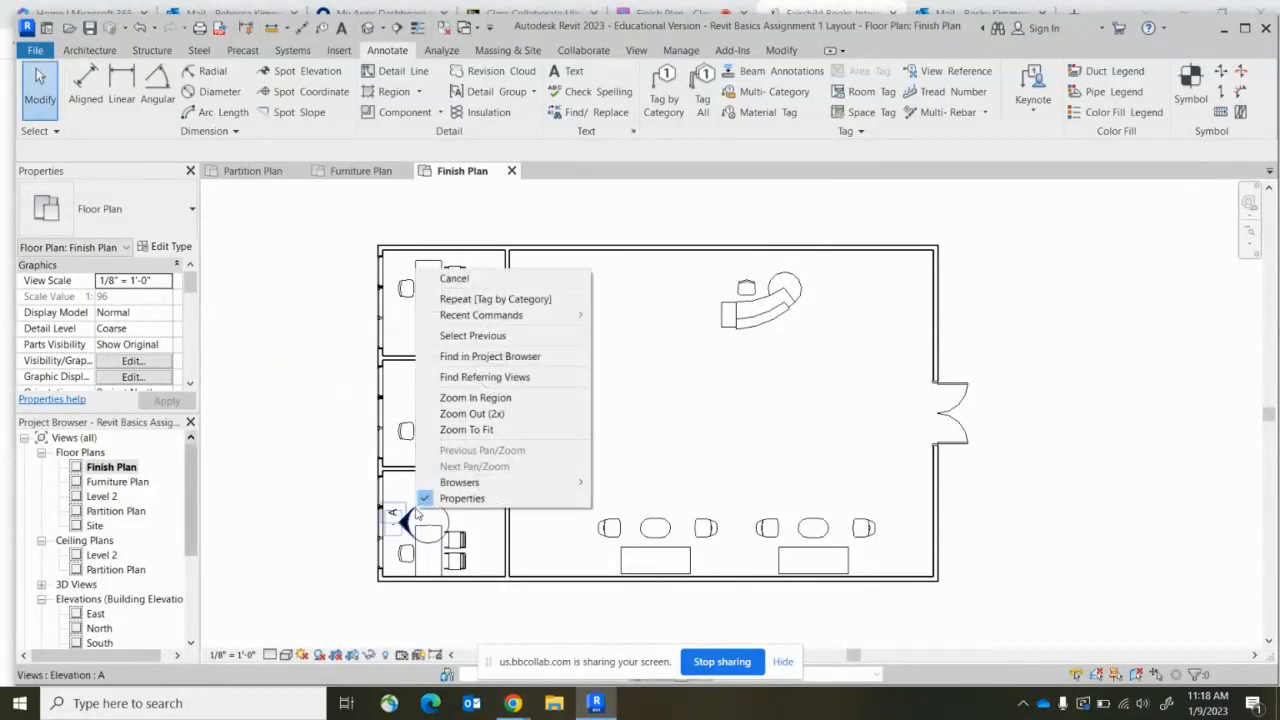
left_click(252, 447)
right_click(408, 516)
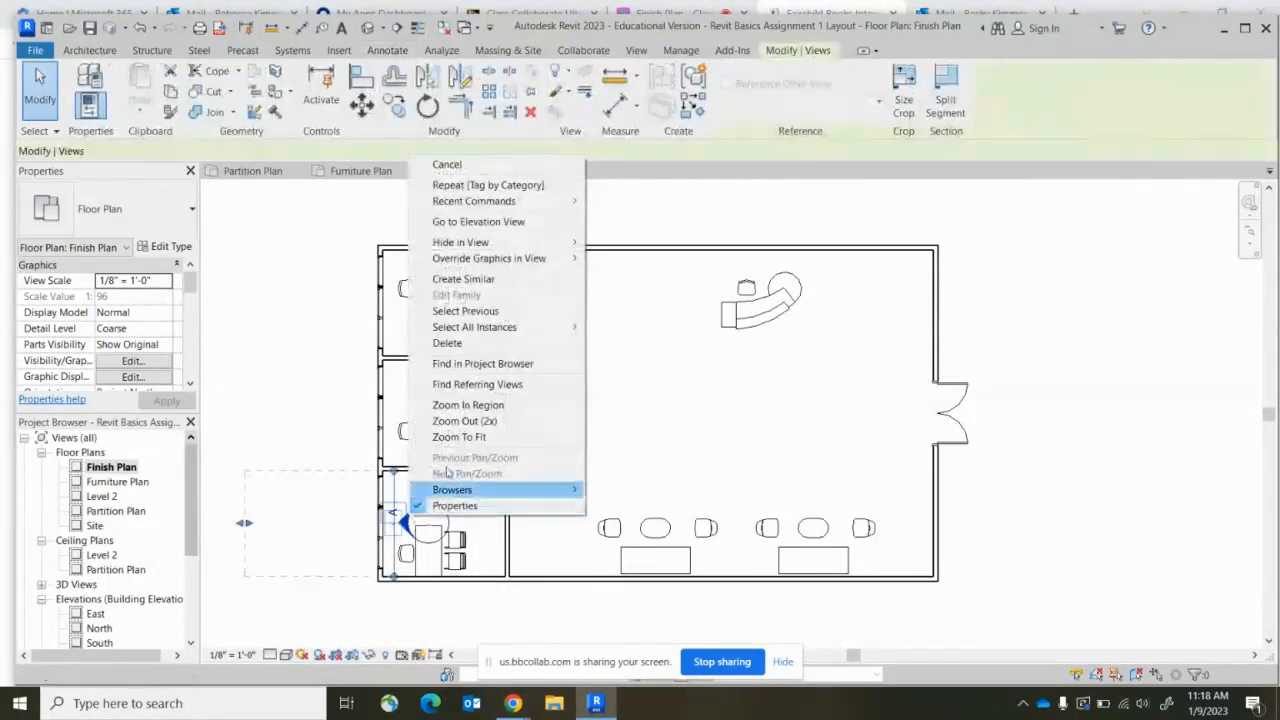
mouse_move(499, 244)
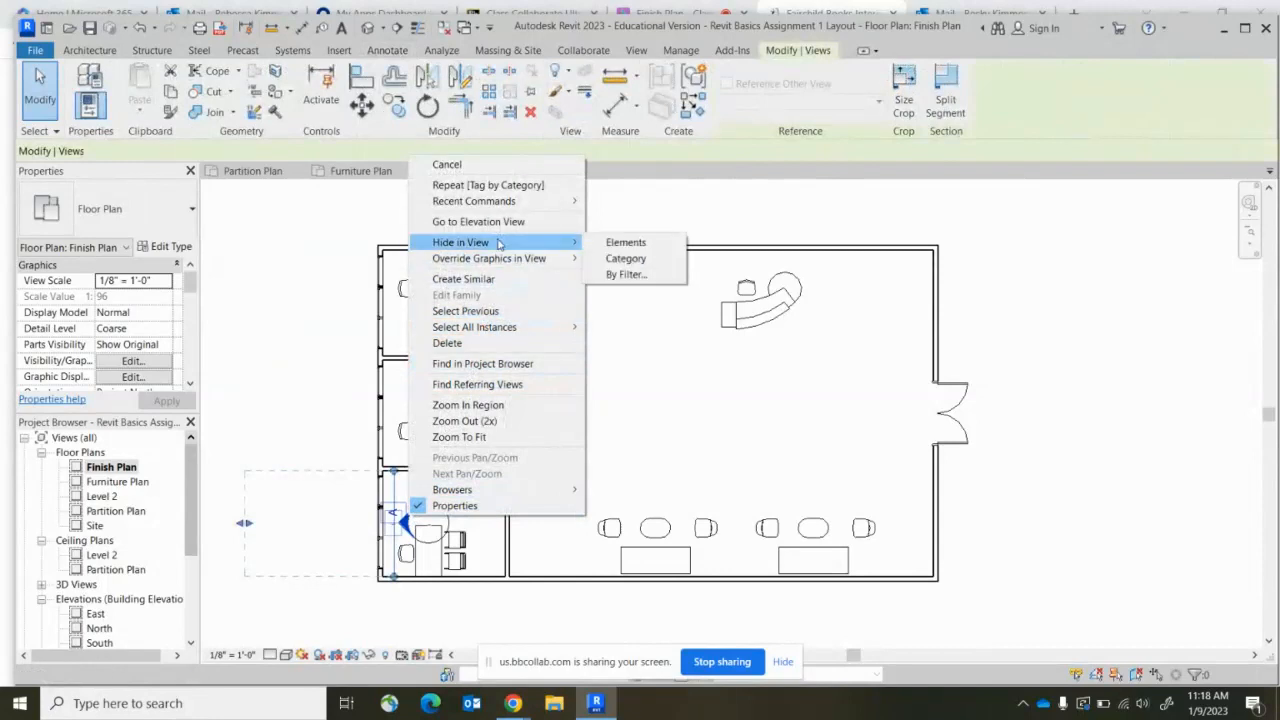
left_click(626, 258)
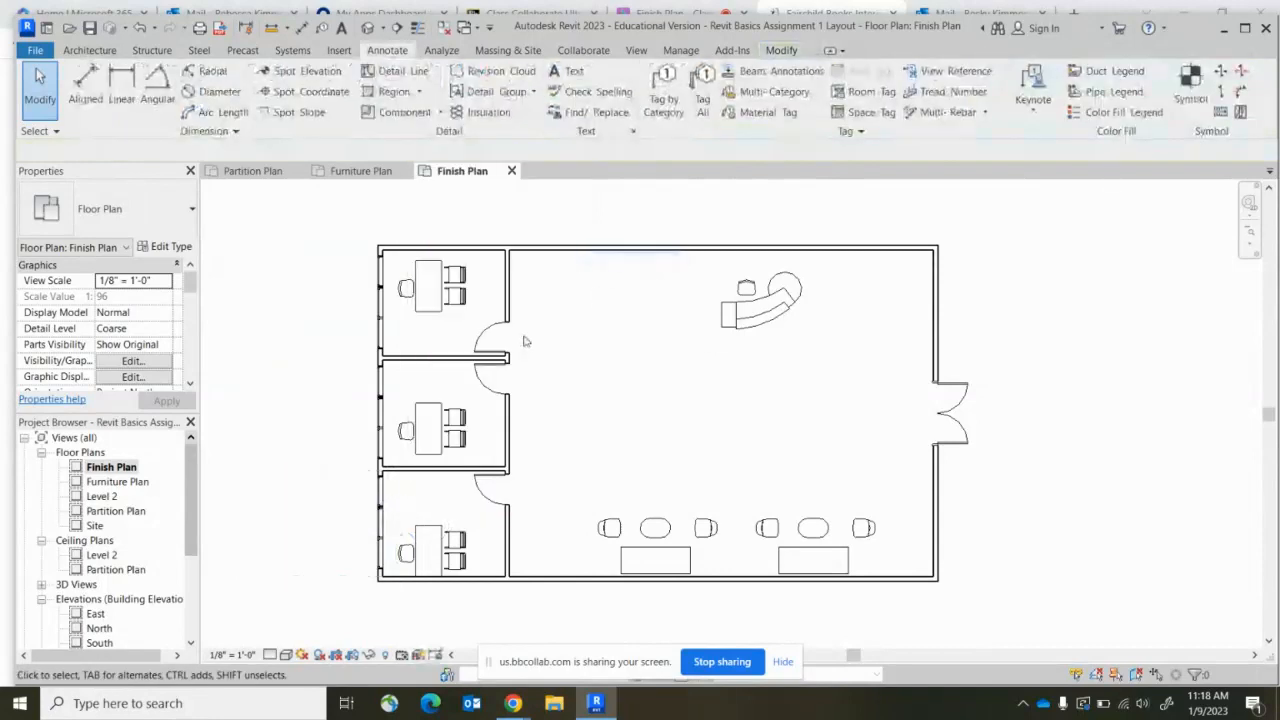
Hide the whole furniture category in the Finish Plan view, using the curved reception desk as the selected element.
right_click(762, 330)
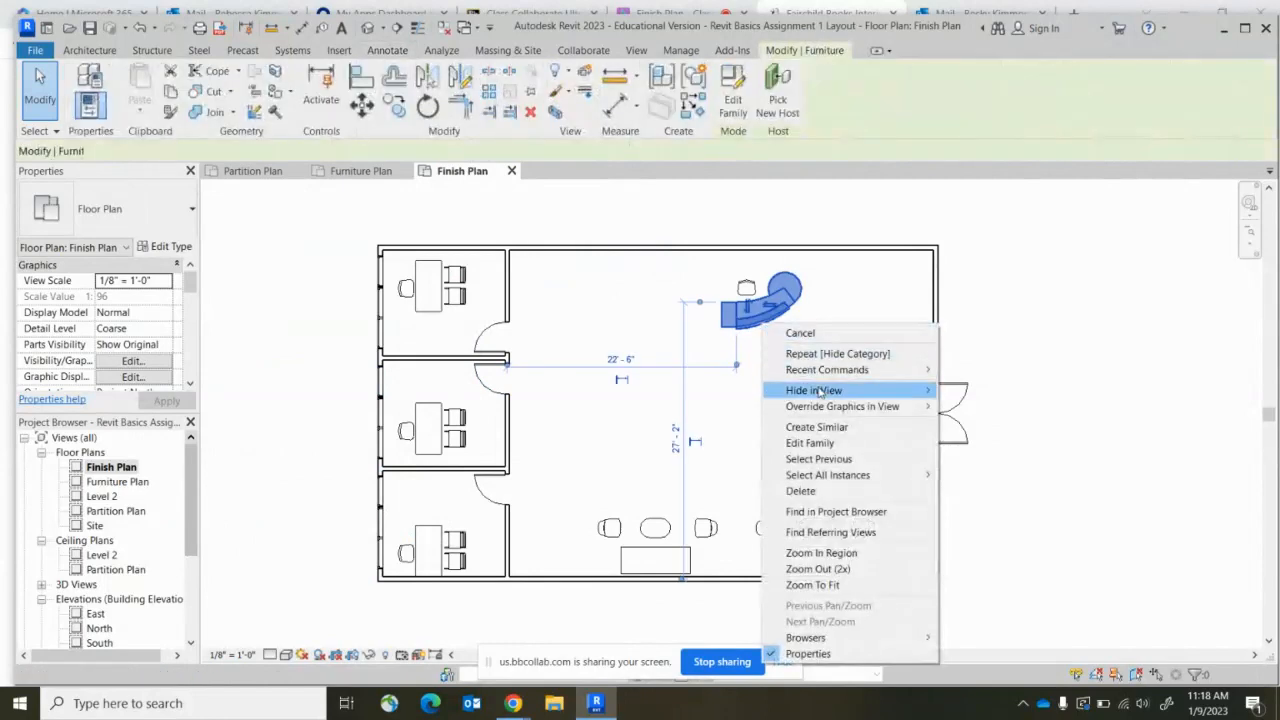
mouse_move(851, 392)
left_click(979, 406)
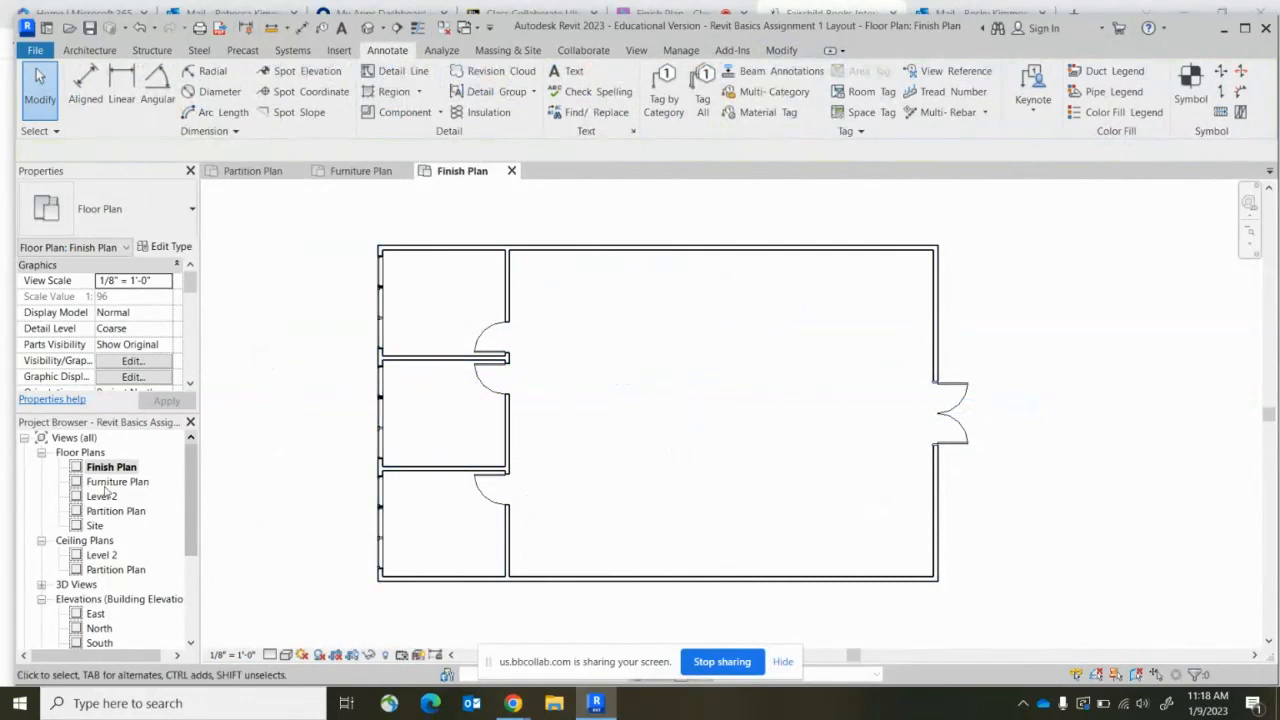
Check the room tags in the Partition Plan and inspect the lower office's room in the Finish Plan.
left_click(242, 171)
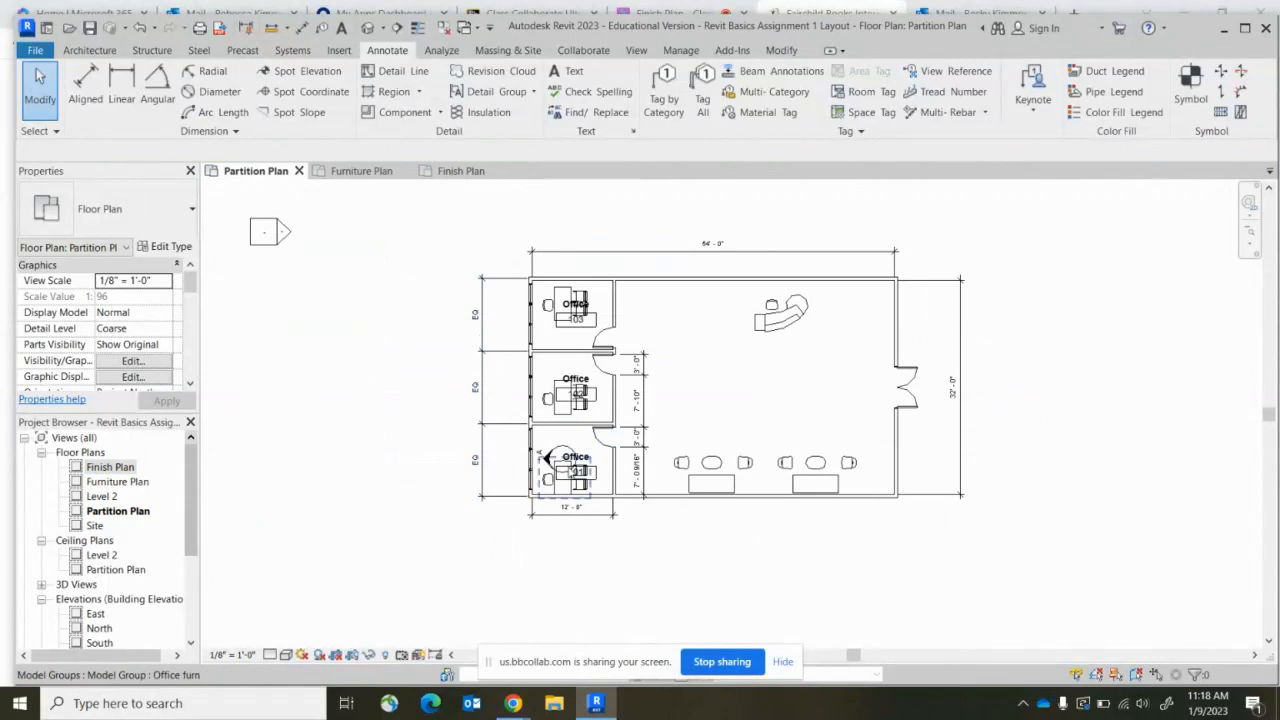
left_click(445, 172)
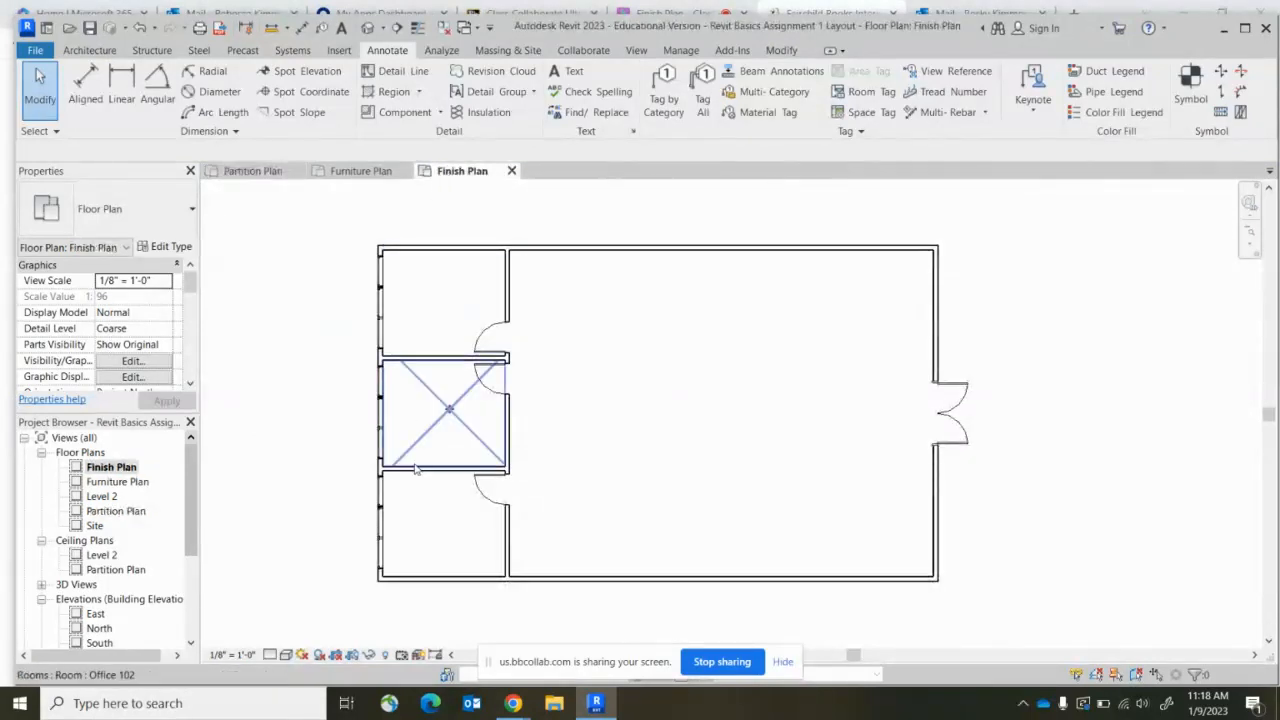
left_click(437, 543)
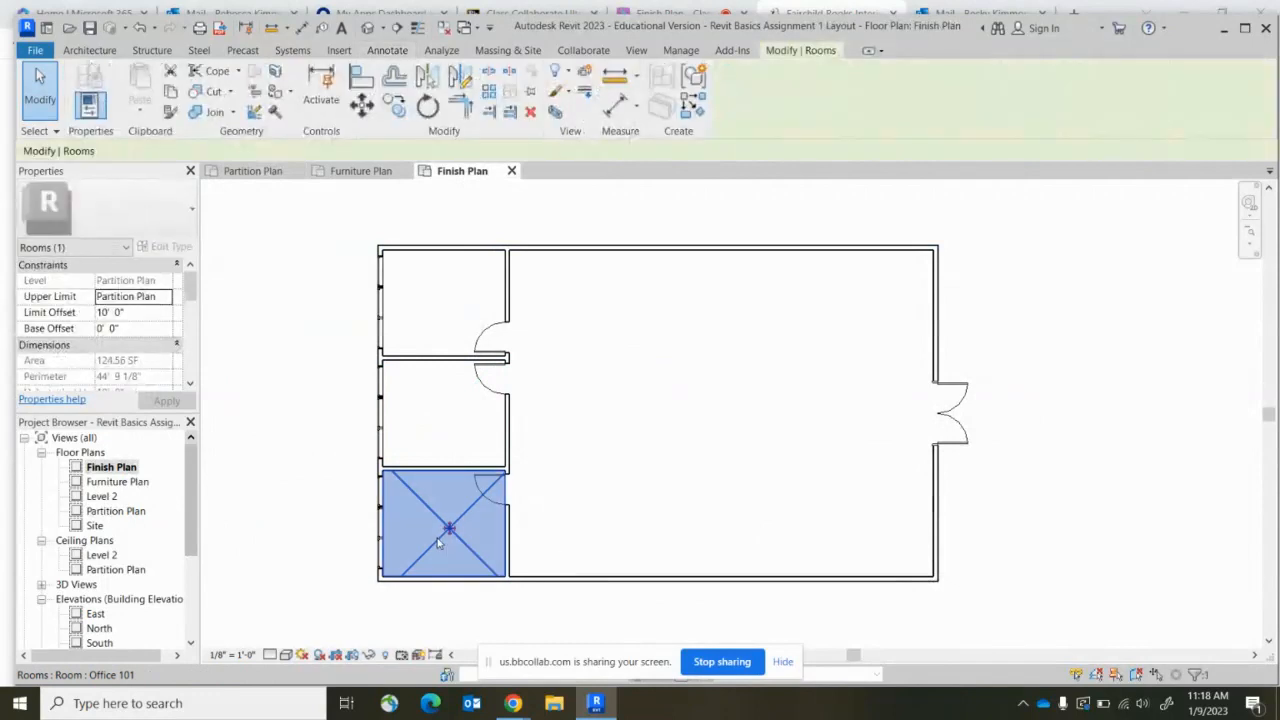
left_click(248, 408)
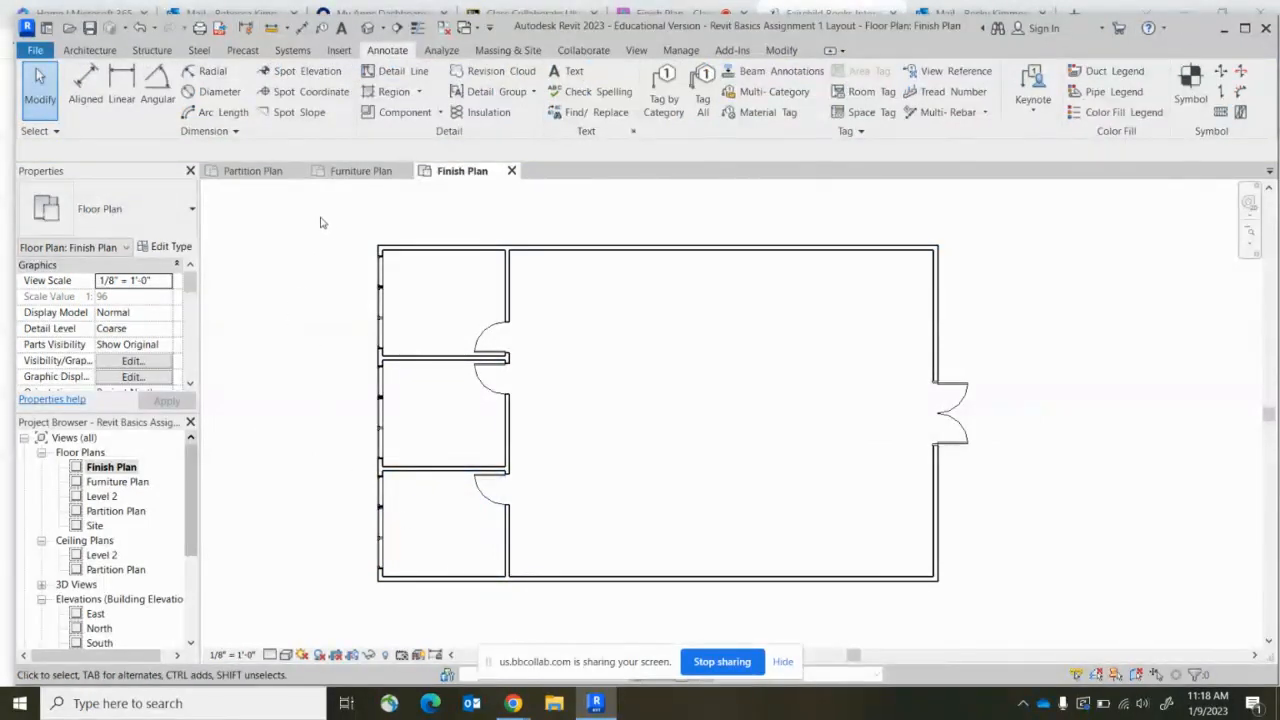
mouse_move(512, 701)
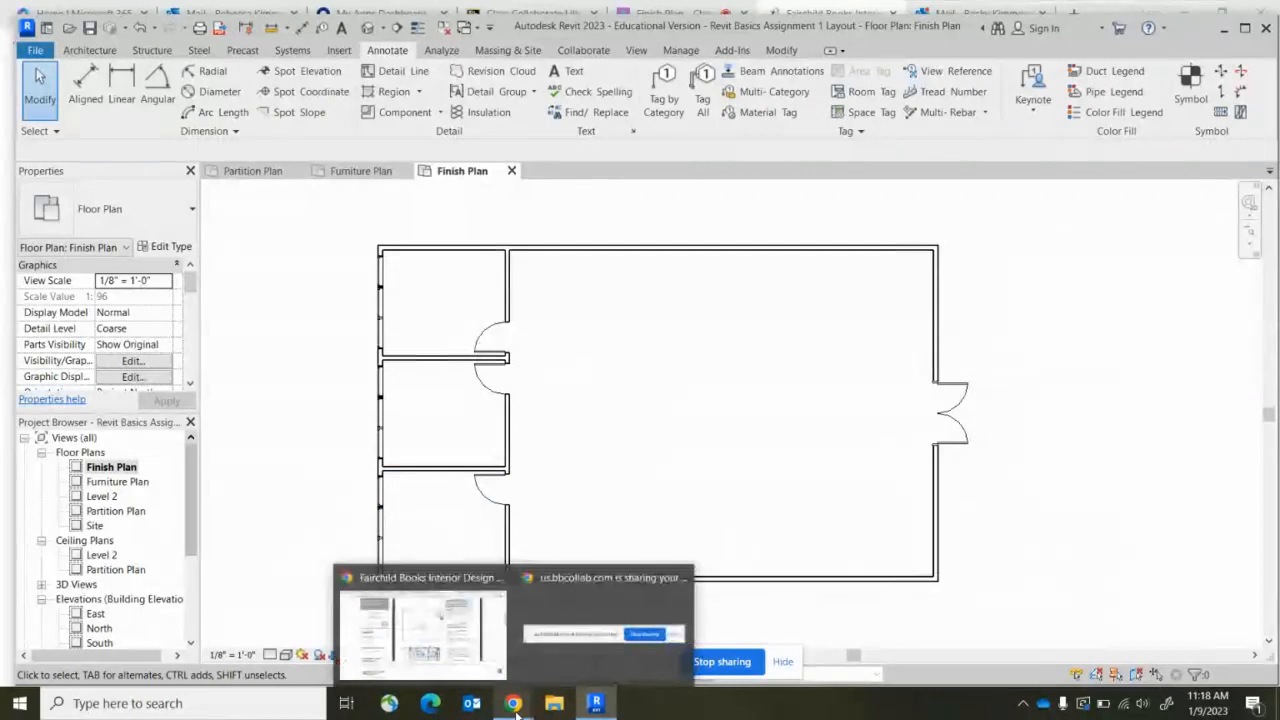
left_click(417, 593)
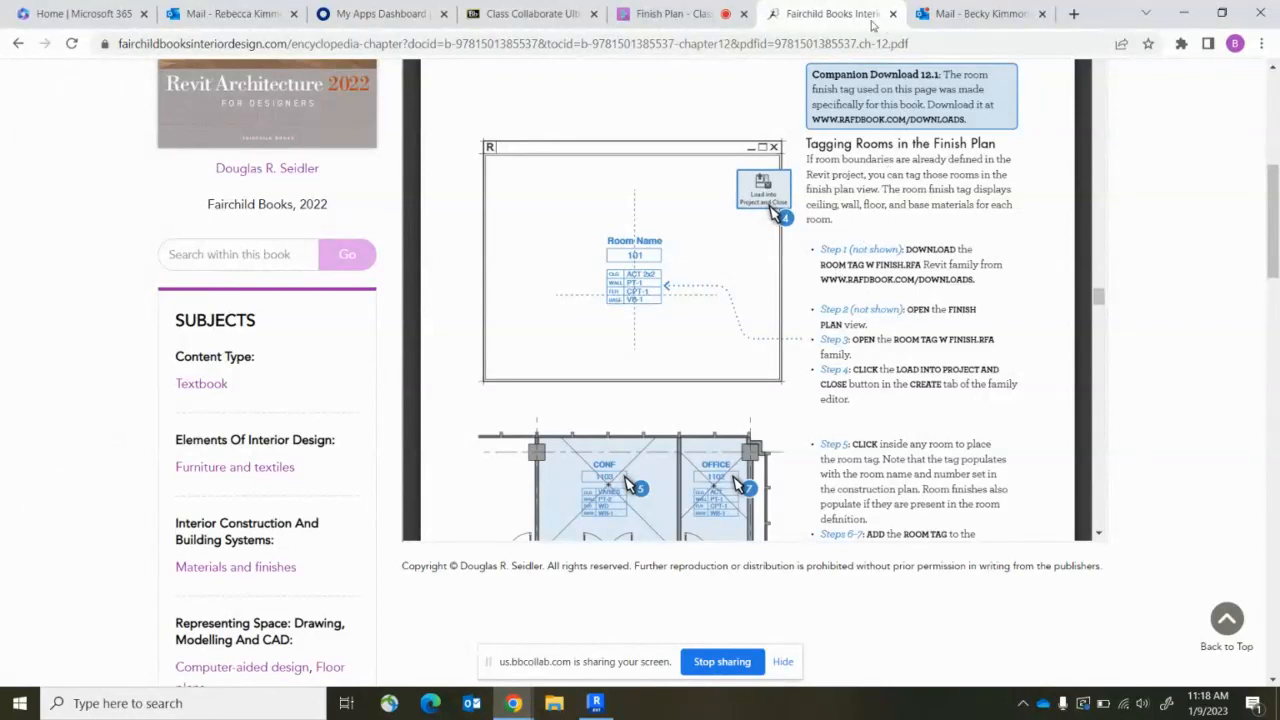
left_click(1074, 14)
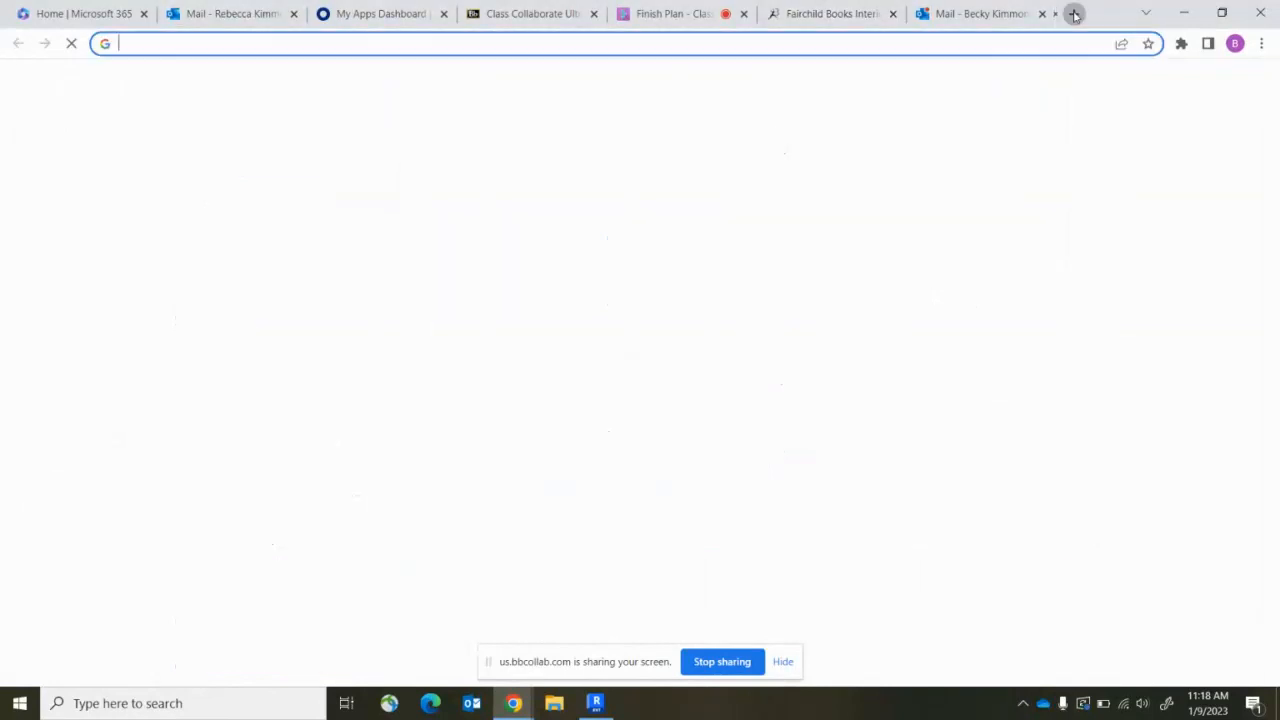
type("www.fa")
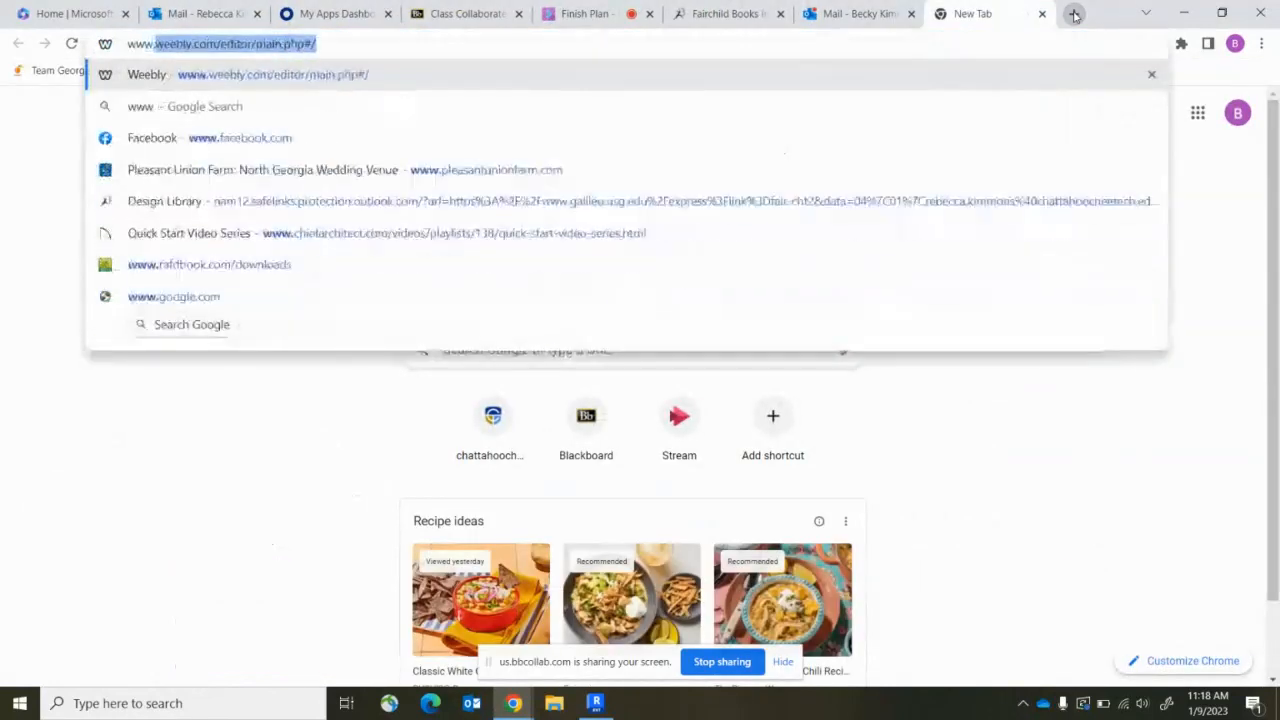
key("BackSpace")
key("BackSpace")
key("BackSpace")
type("rafd.")
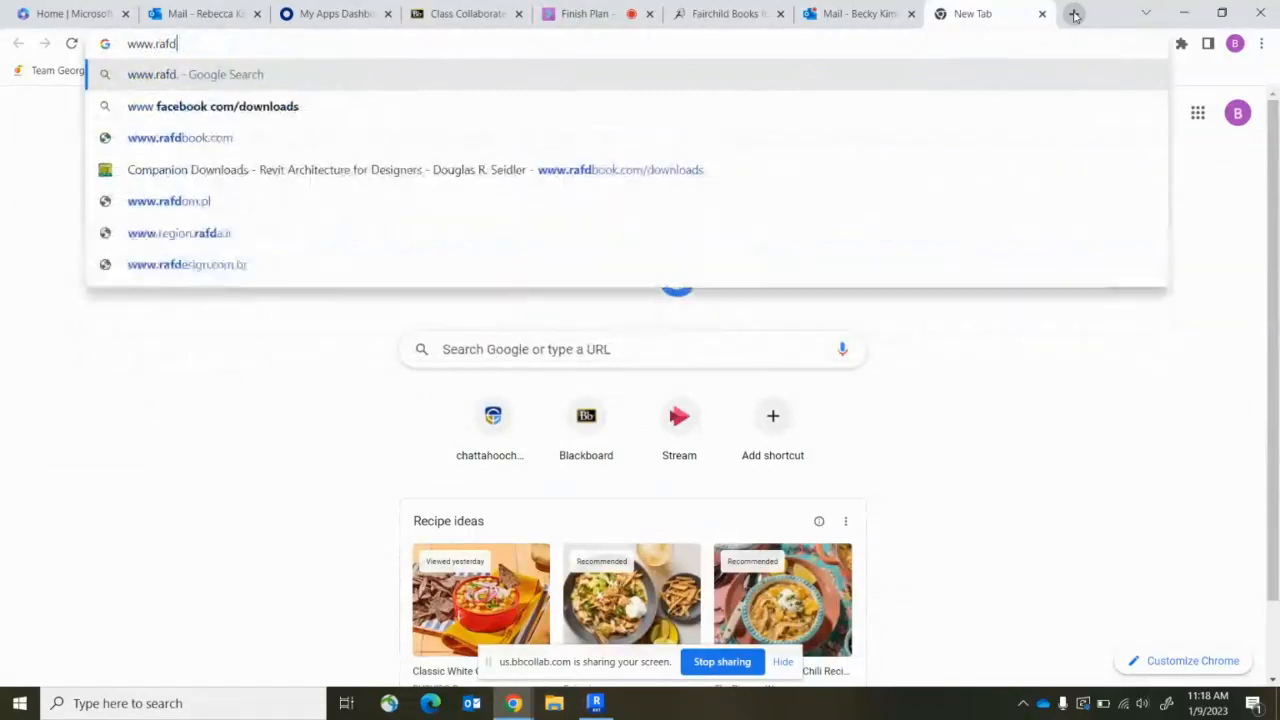
key("BackSpace")
type("book")
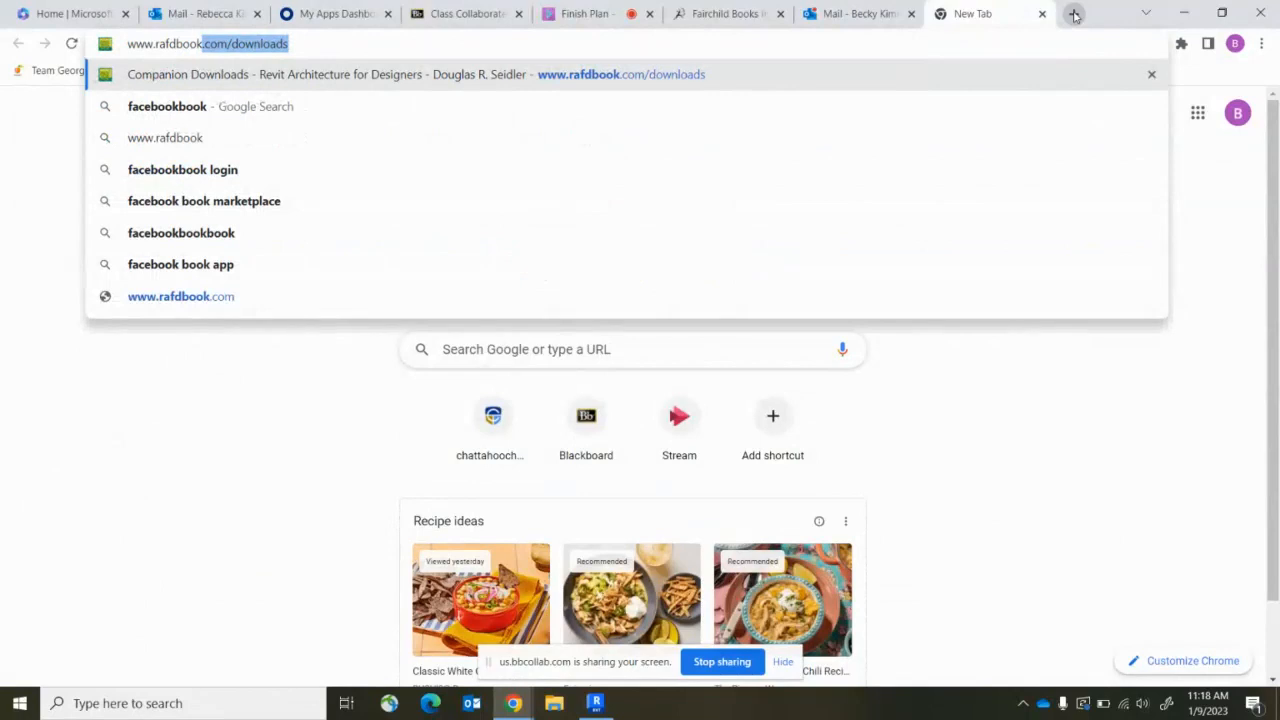
key("Return")
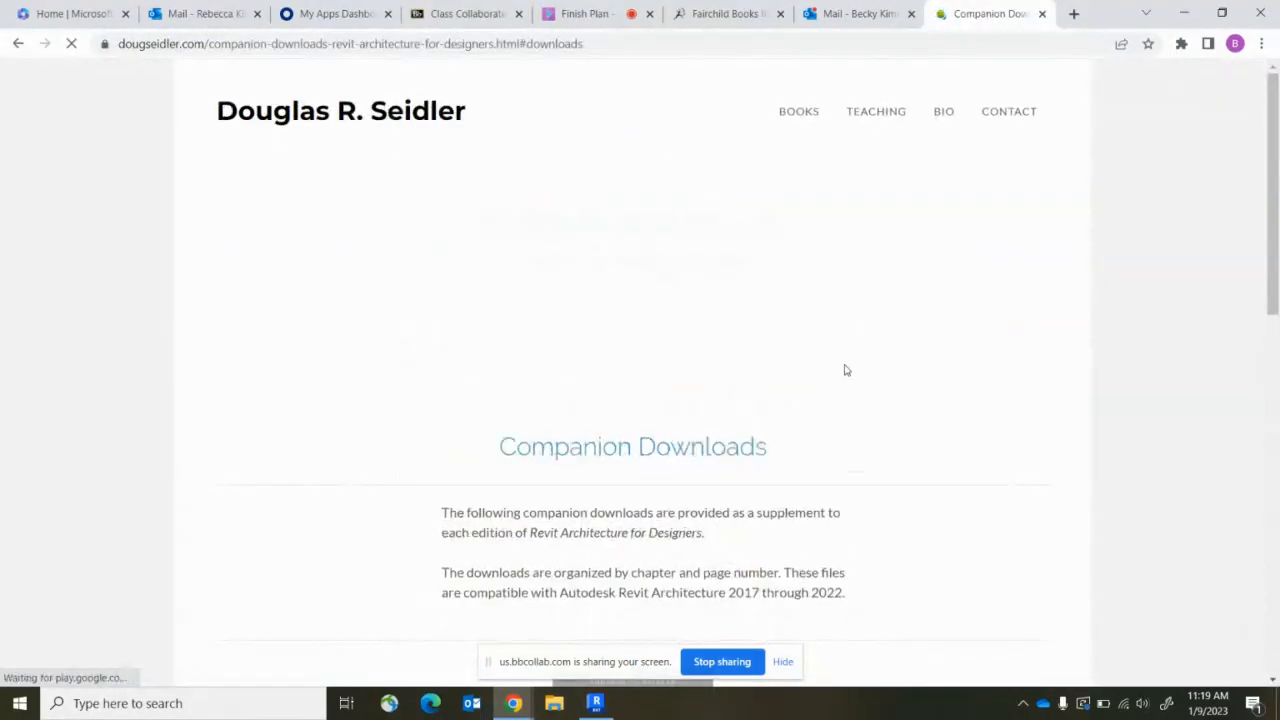
Open the 2022 Companion Downloads page for Revit Architecture 2022 for Designers.
scroll(820, 362, "down", 5)
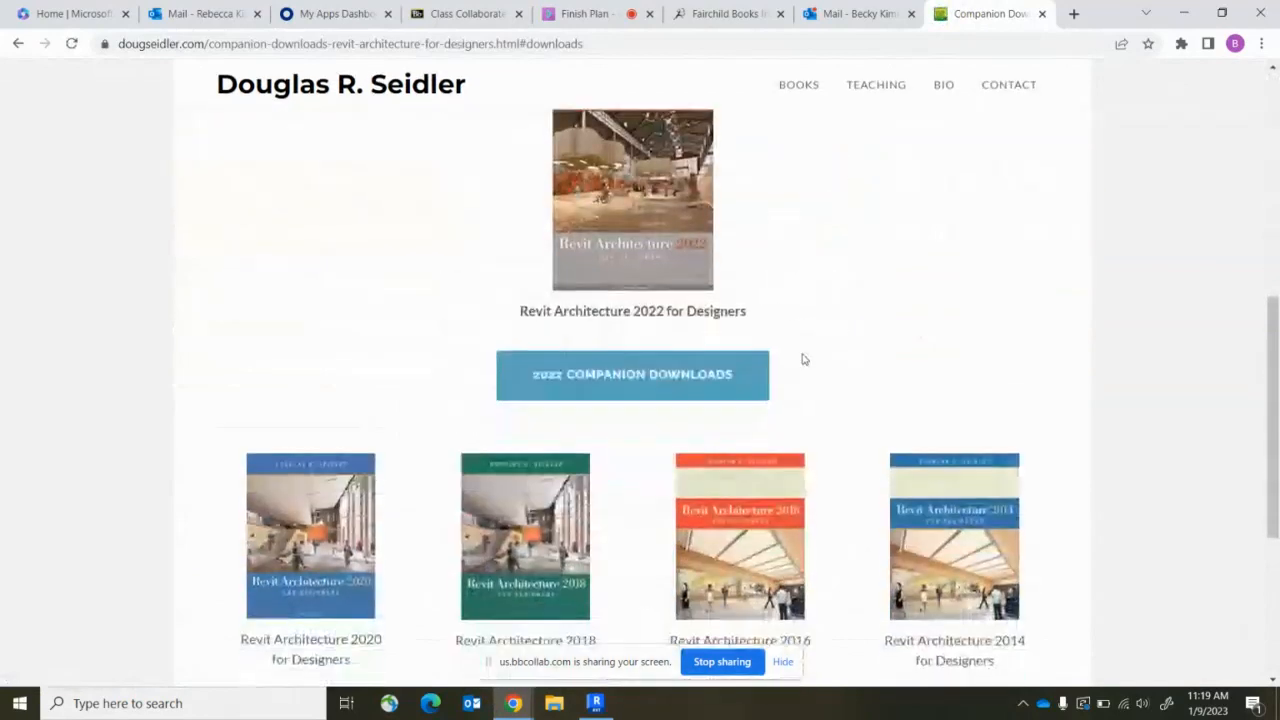
scroll(805, 359, "down", 4)
scroll(805, 359, "up", 2)
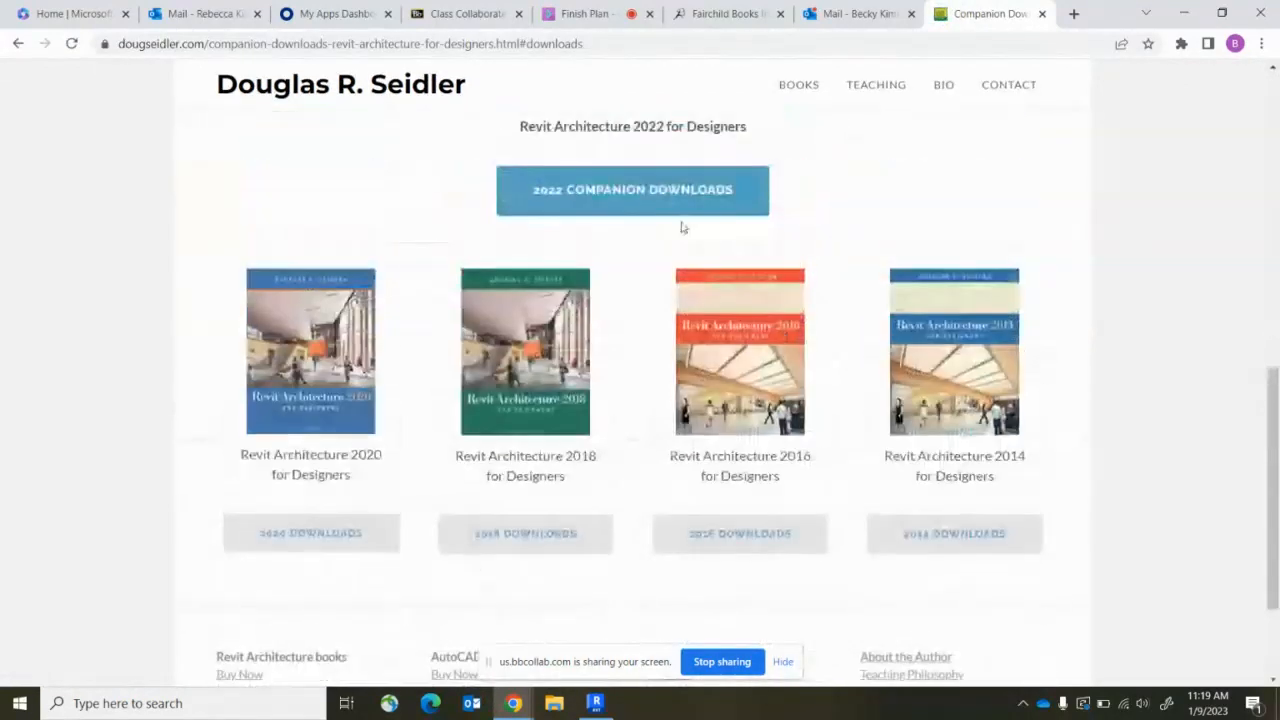
left_click(563, 192)
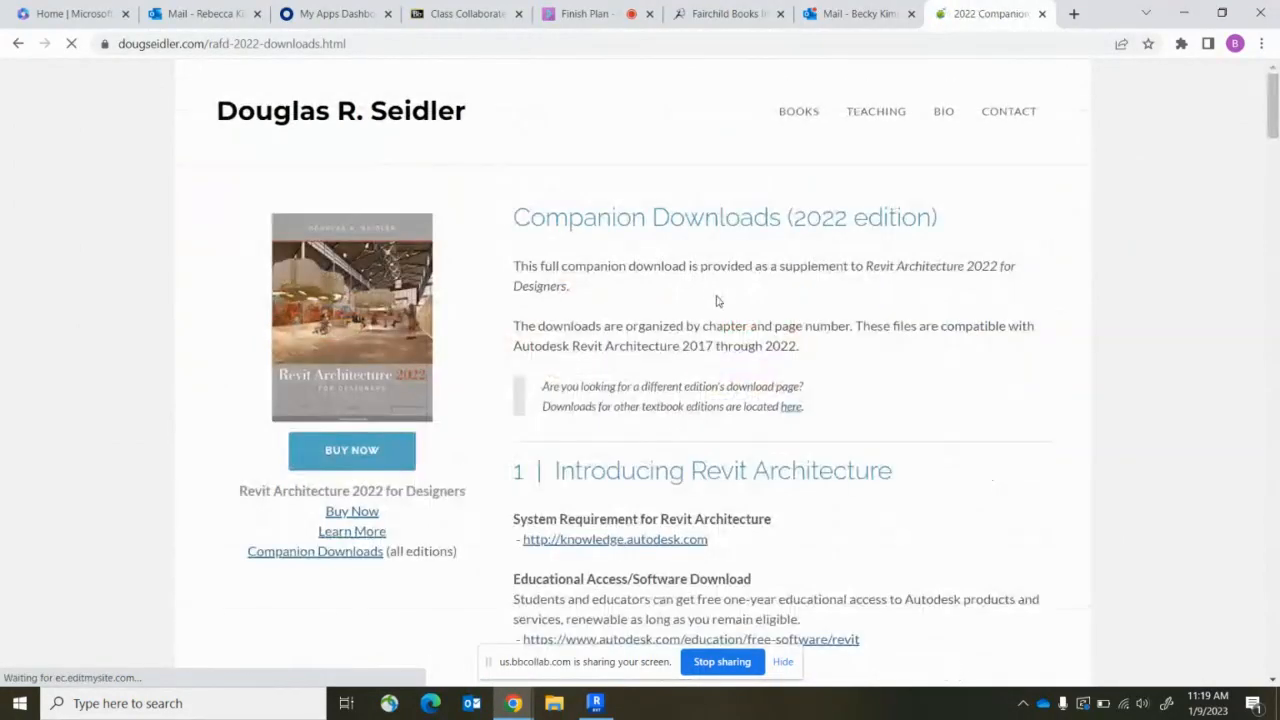
Download room_tag_w_finish.rfa from Companion Download 12.1 under Furniture and Finish Plans, and return to the Finish Plan in Revit.
scroll(716, 300, "down", 5)
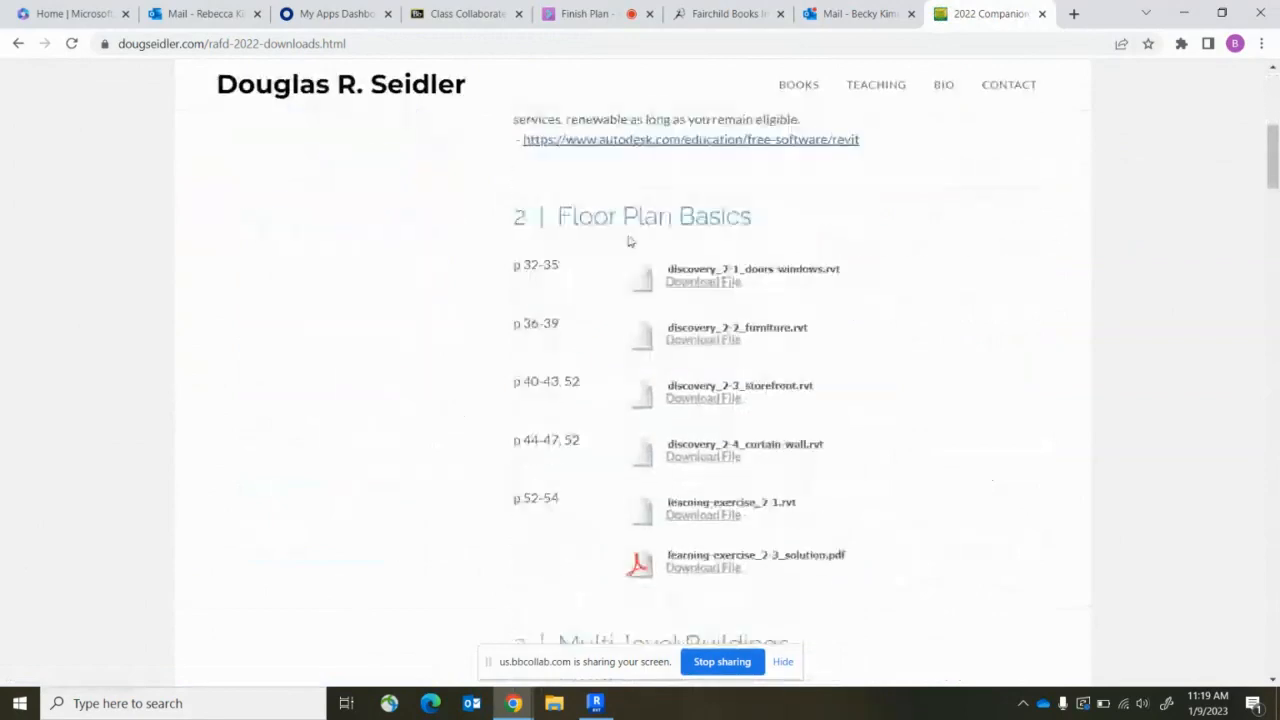
scroll(630, 241, "down", 10)
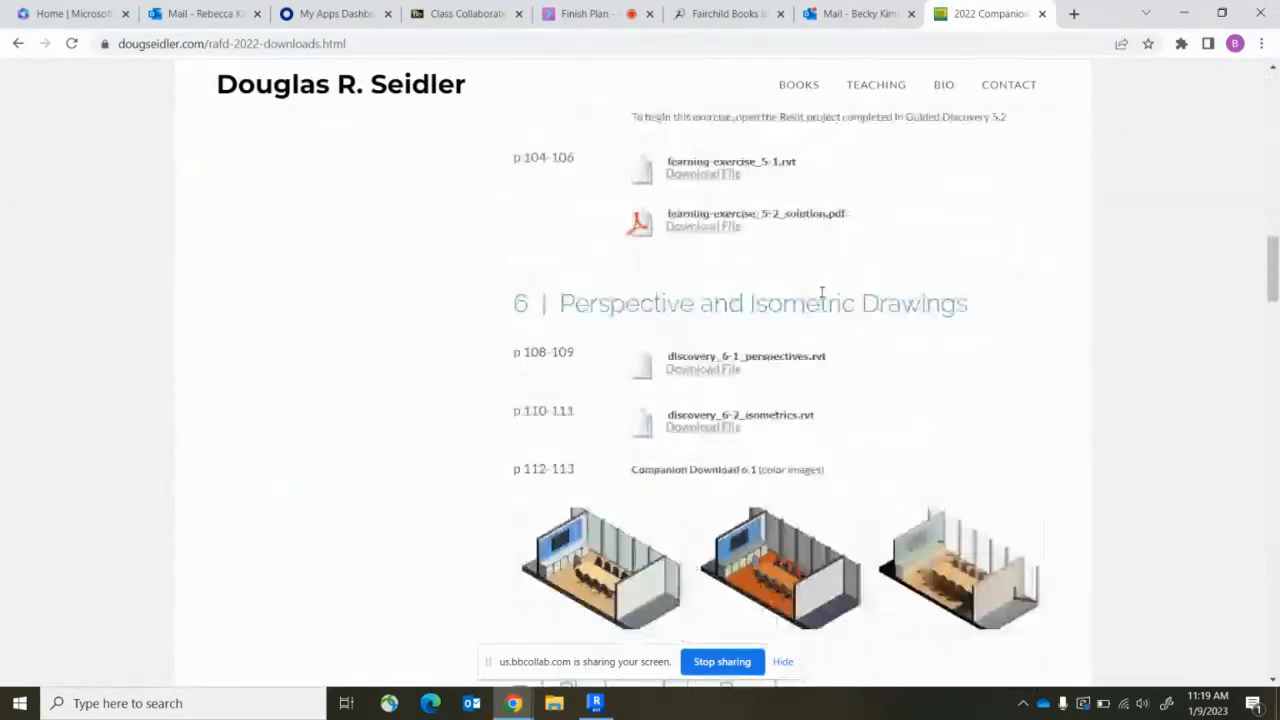
scroll(822, 292, "down", 10)
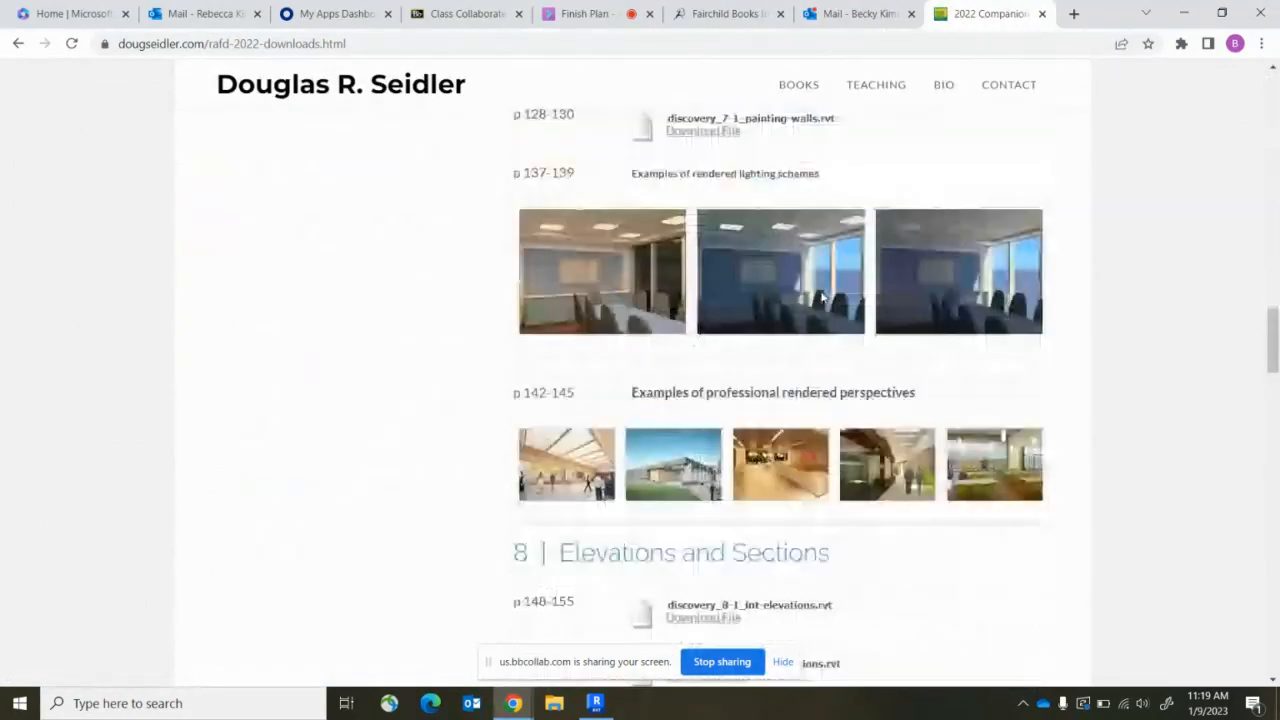
scroll(821, 298, "down", 7)
scroll(821, 298, "up", 3)
scroll(821, 298, "down", 4)
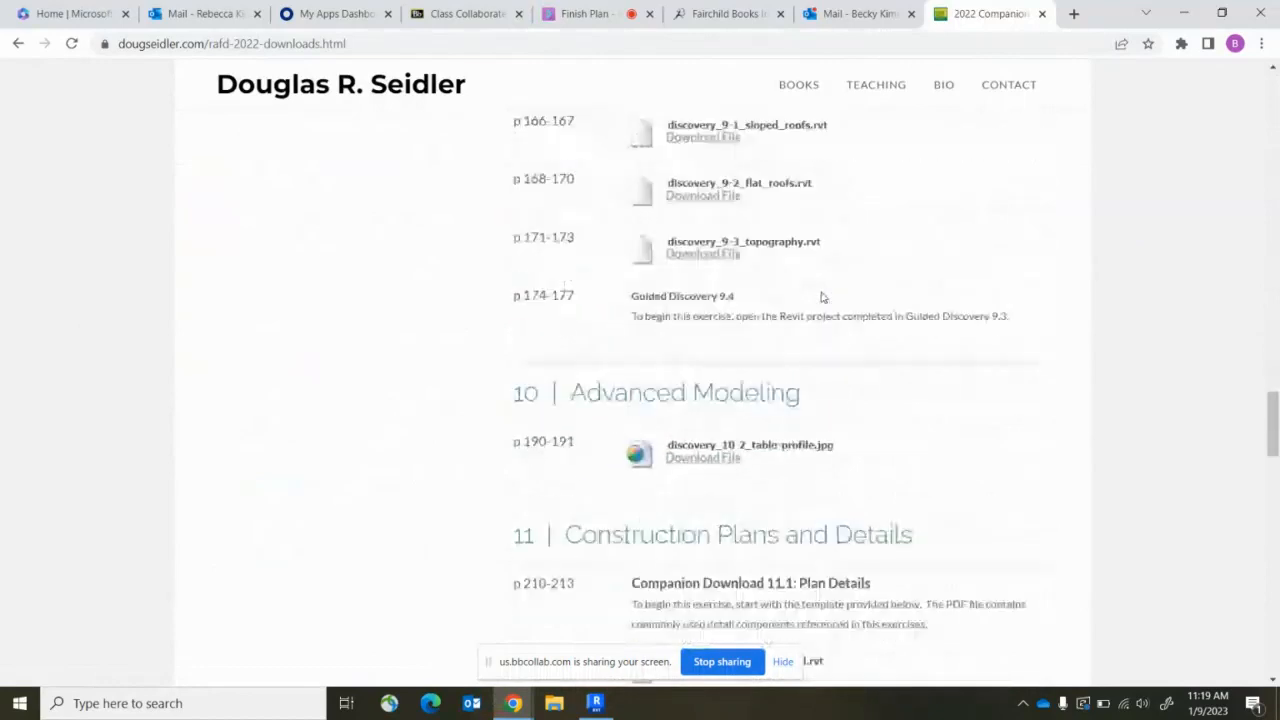
scroll(821, 297, "down", 5)
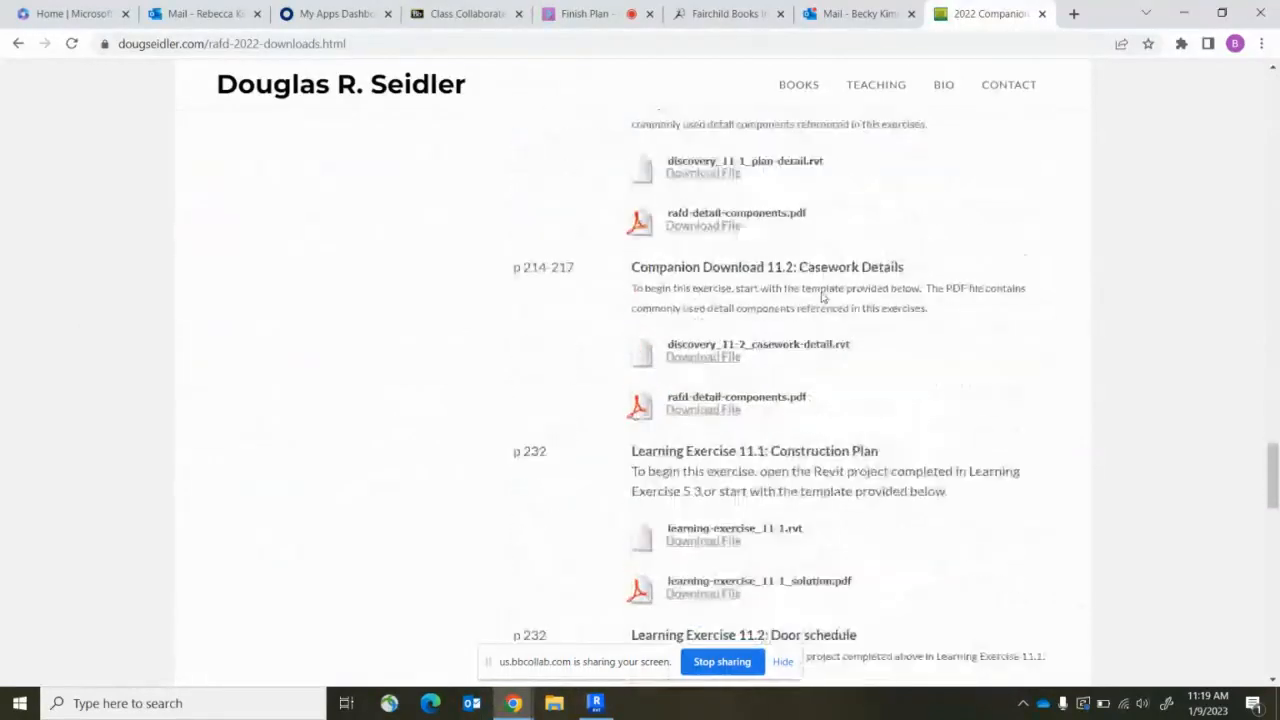
scroll(822, 297, "down", 5)
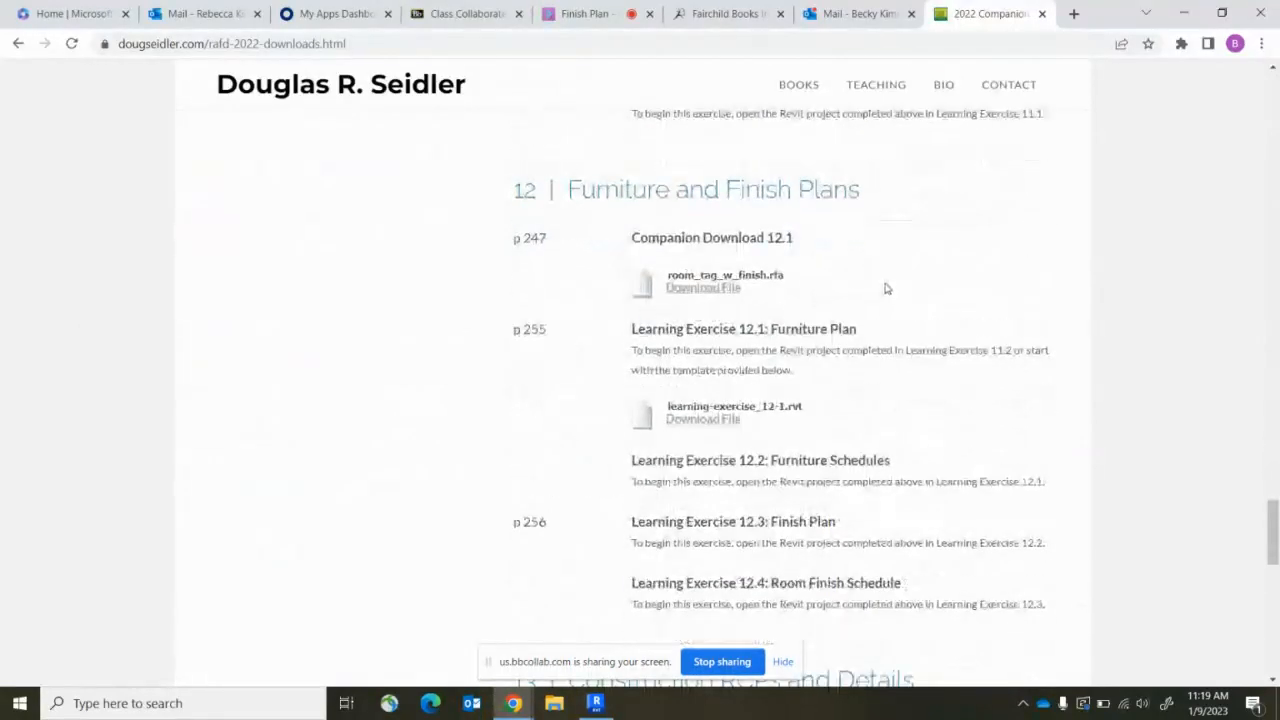
left_click(703, 249)
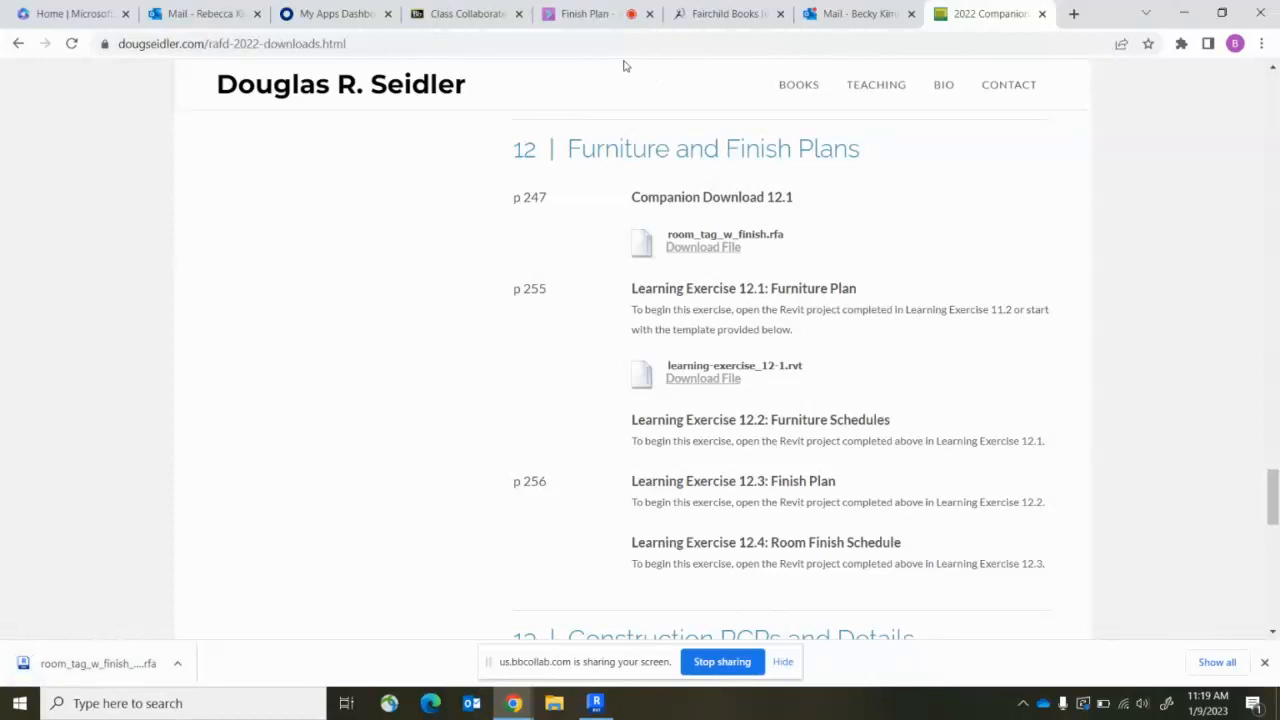
left_click(595, 703)
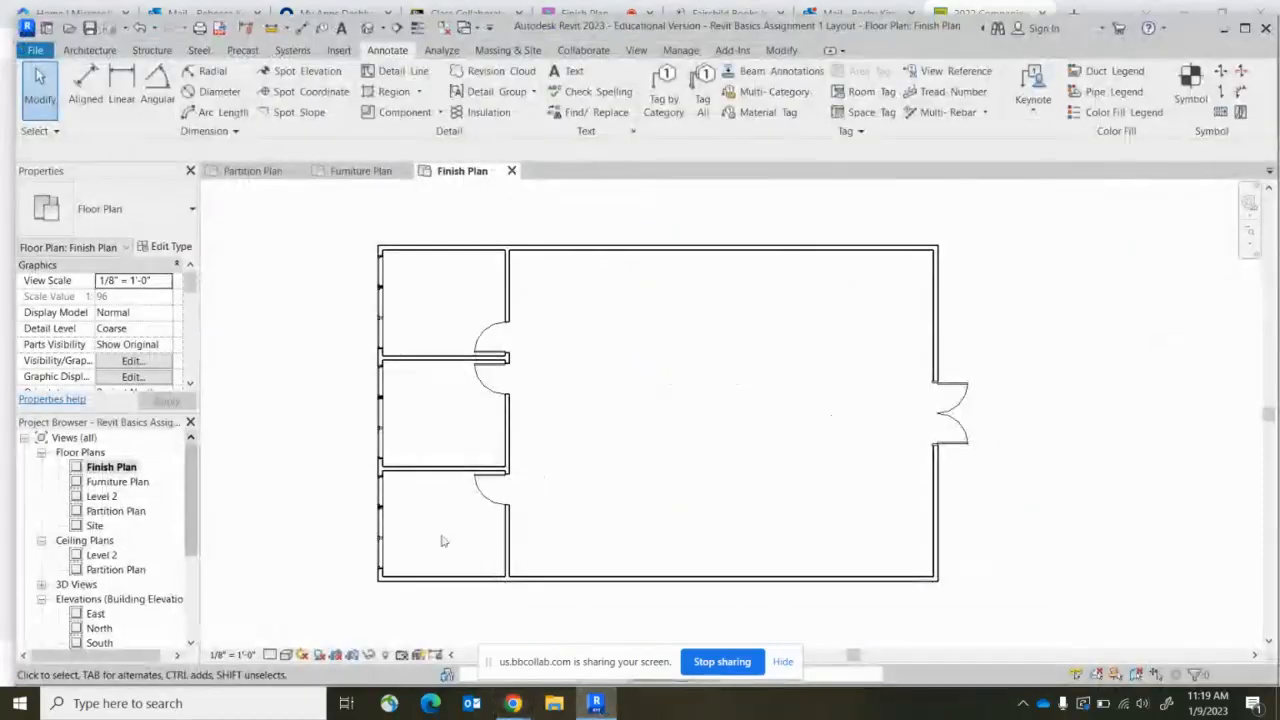
left_click(88, 50)
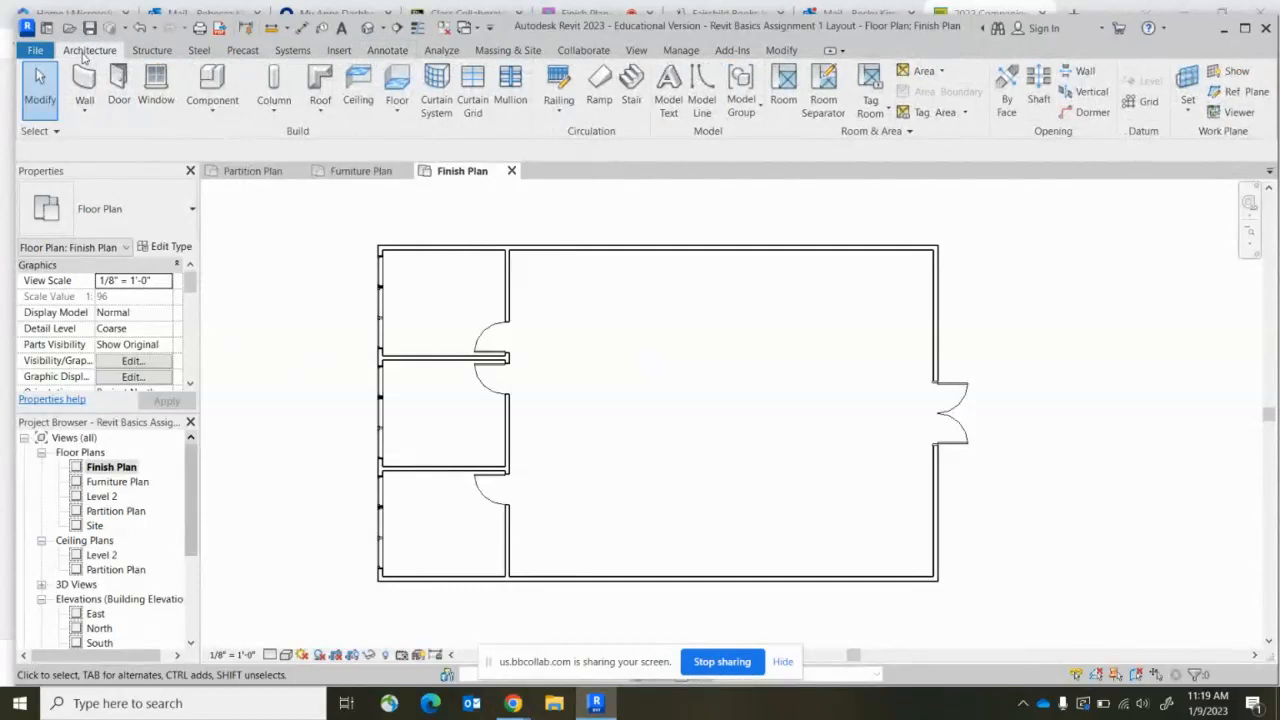
left_click(387, 50)
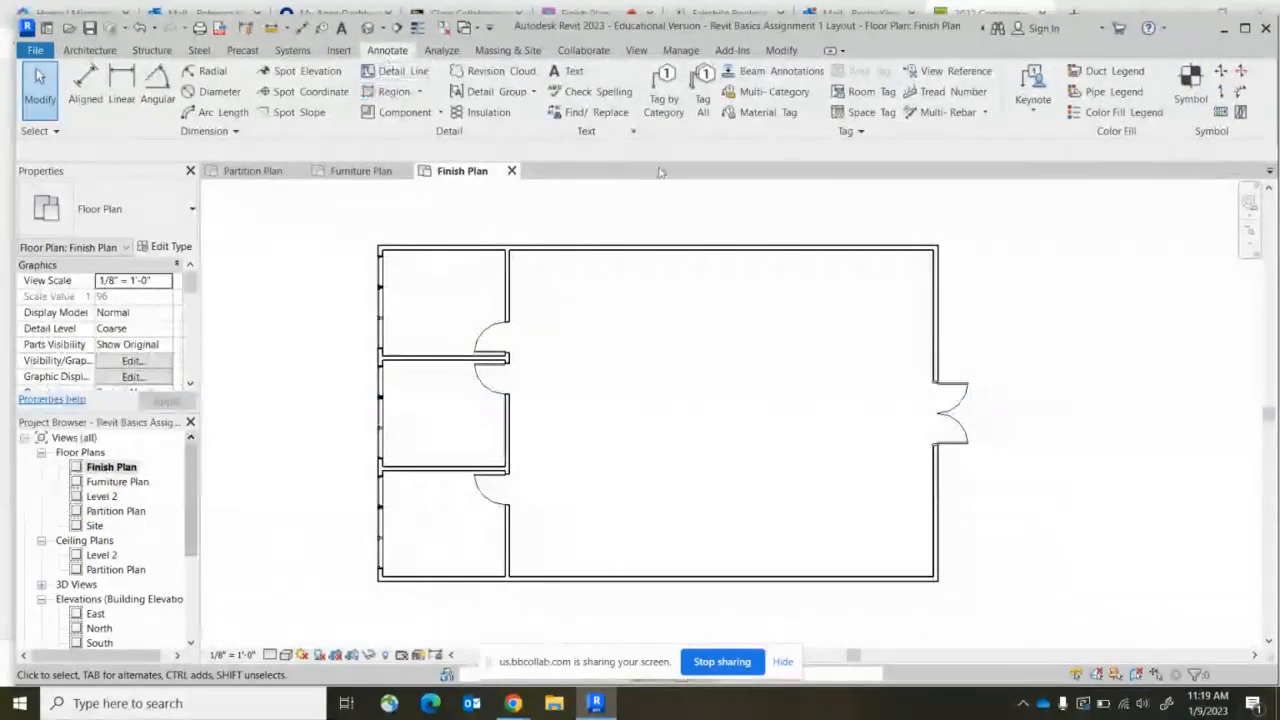
left_click(665, 105)
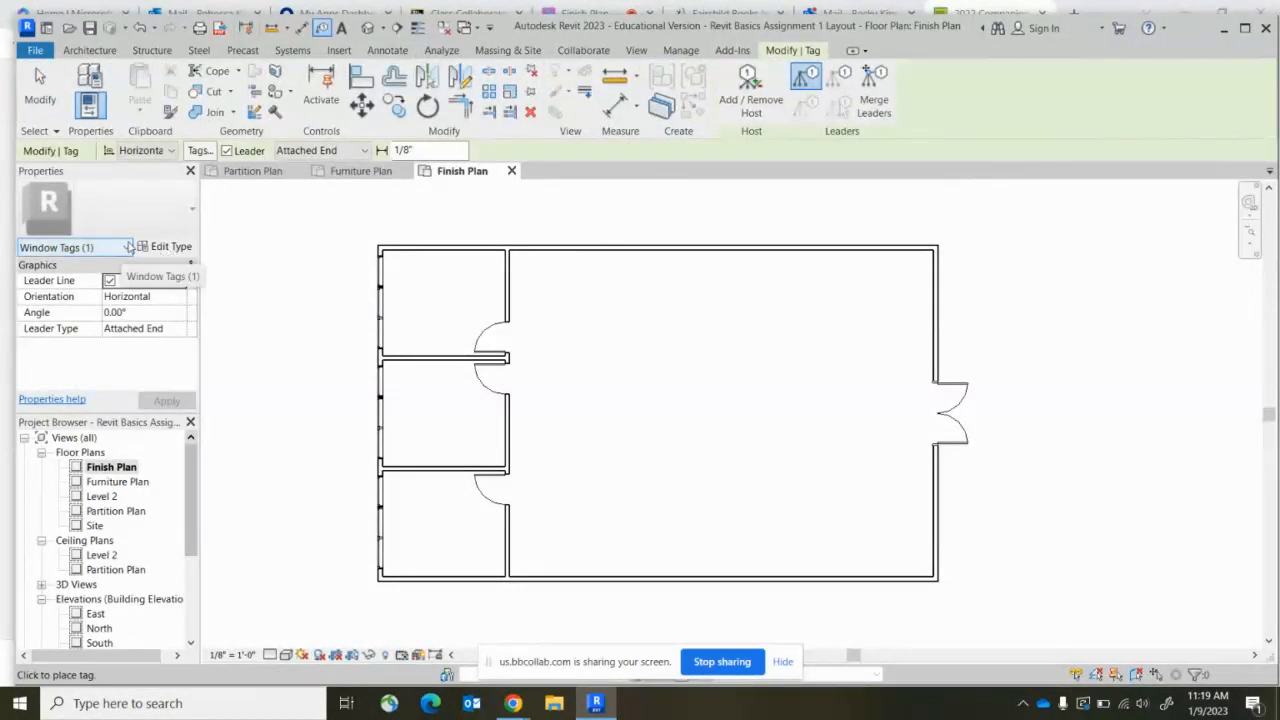
left_click(125, 247)
left_click(126, 248)
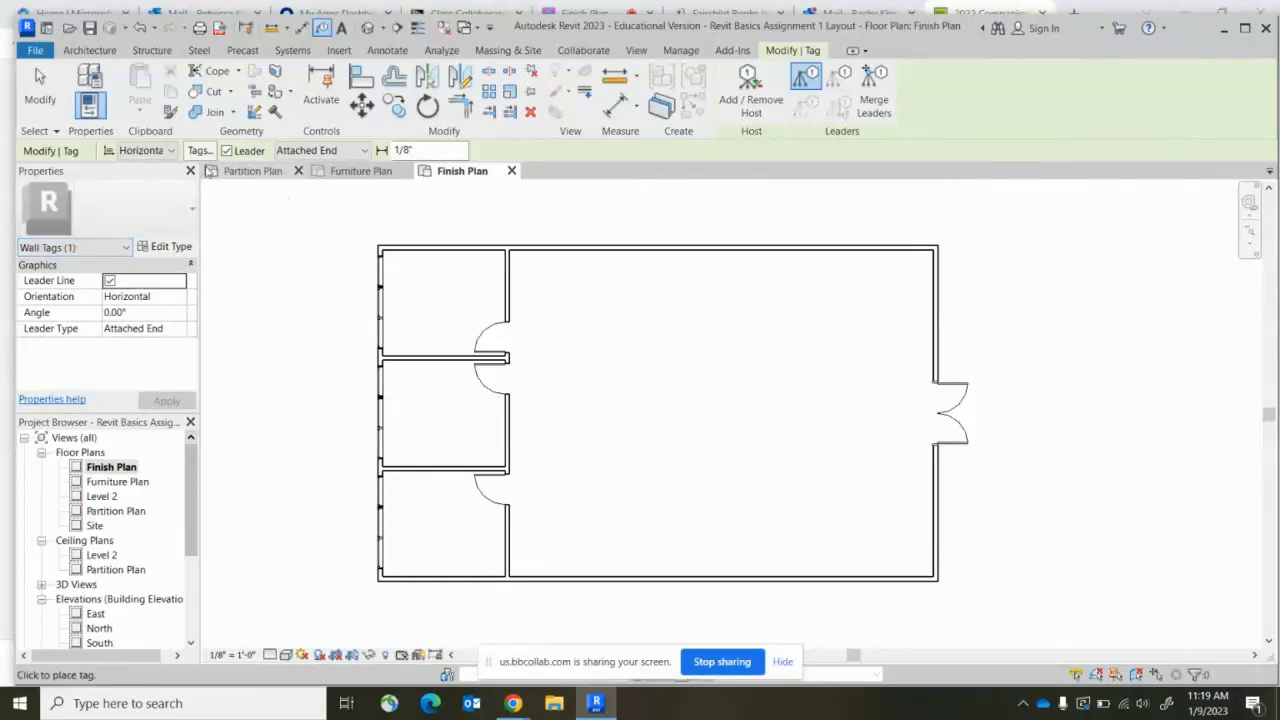
left_click(172, 247)
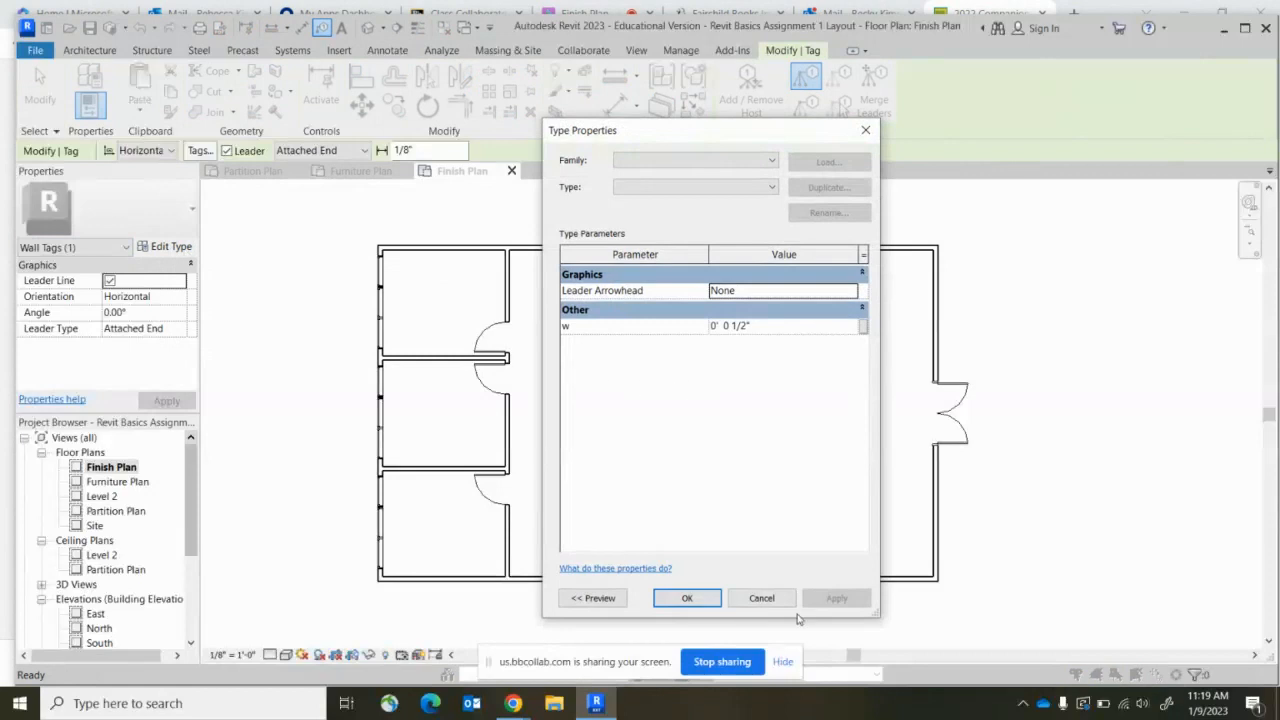
left_click(762, 598)
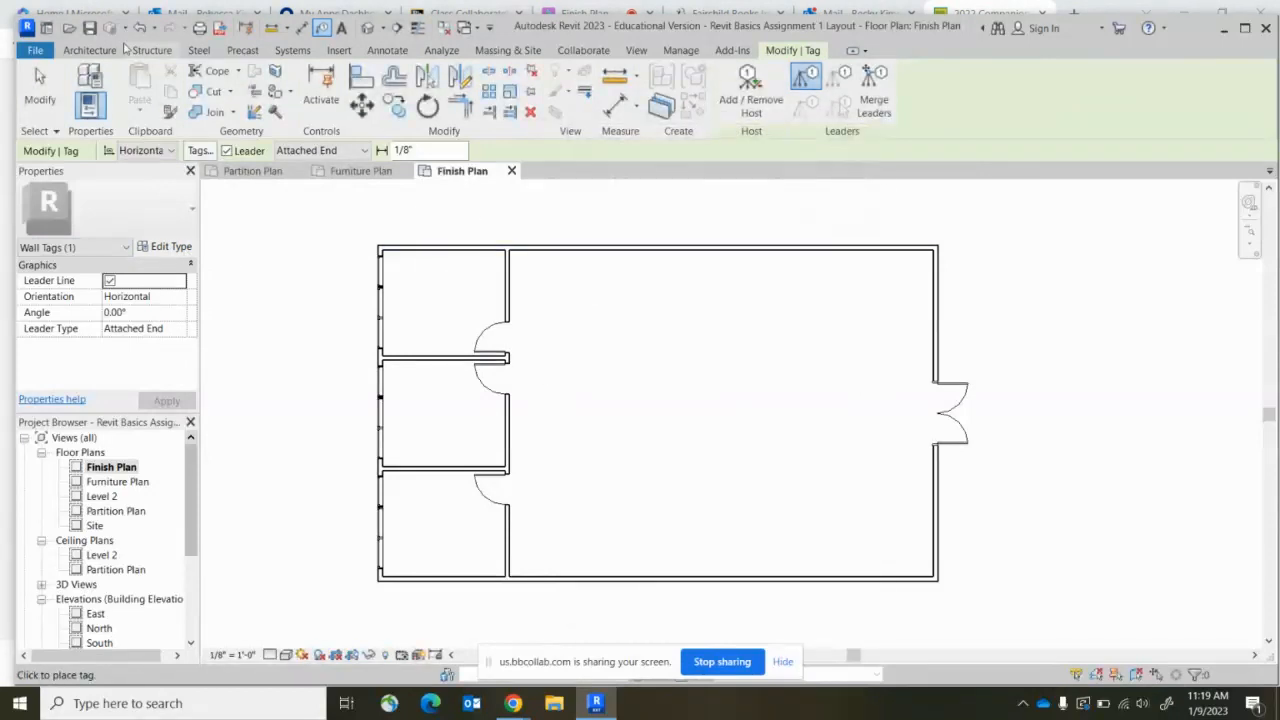
left_click(88, 50)
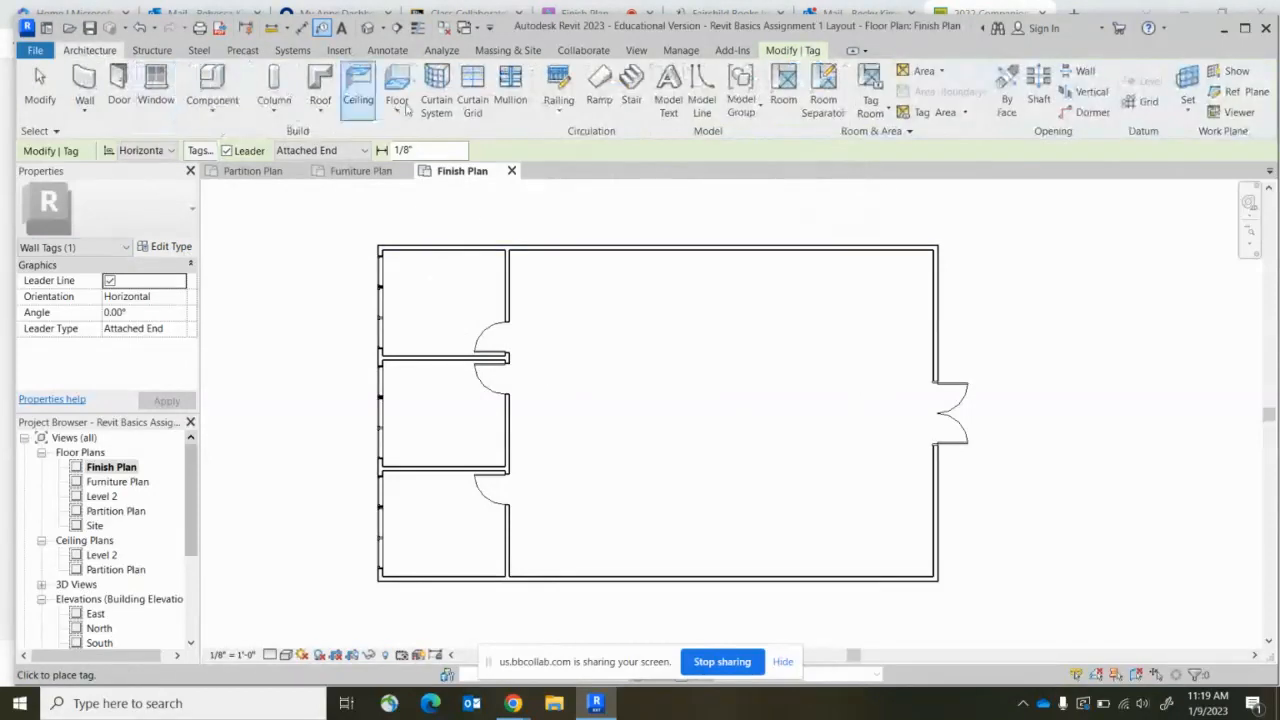
left_click(871, 90)
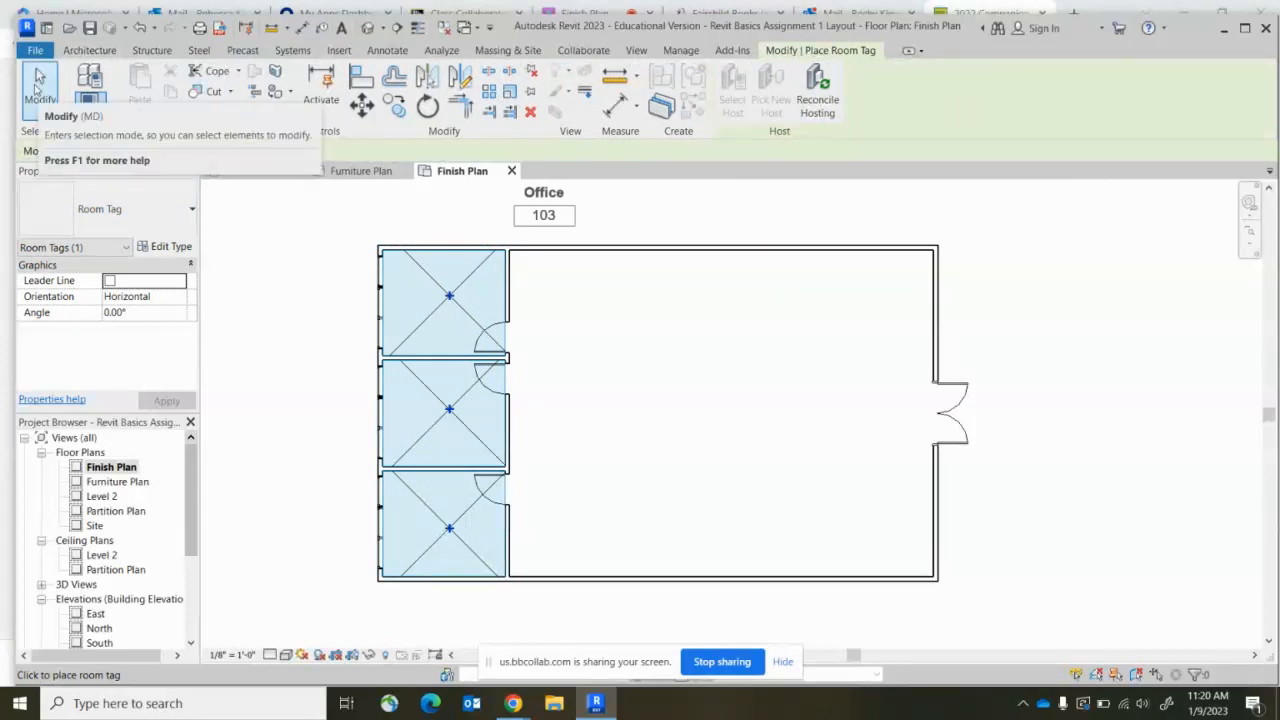
left_click(40, 90)
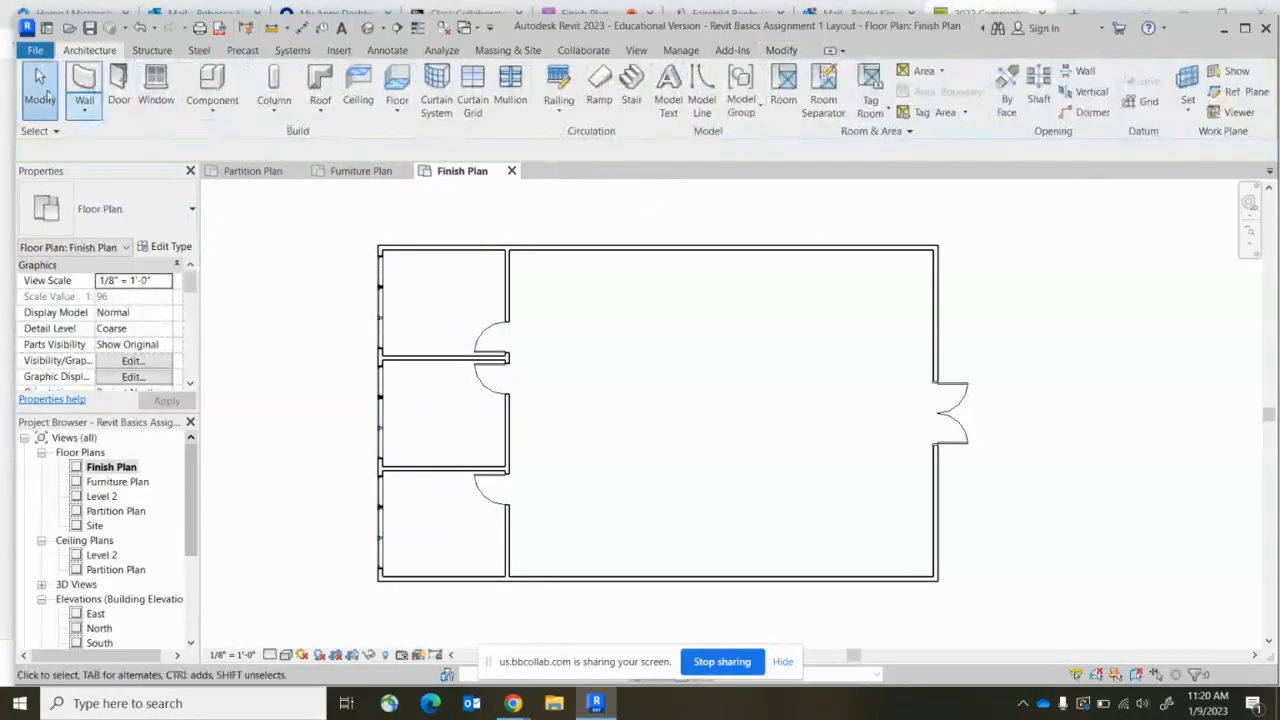
Start the Tag Room command and load the room_tag_w_finish_2 (1) family from the Downloads folder as its tag type.
left_click(870, 80)
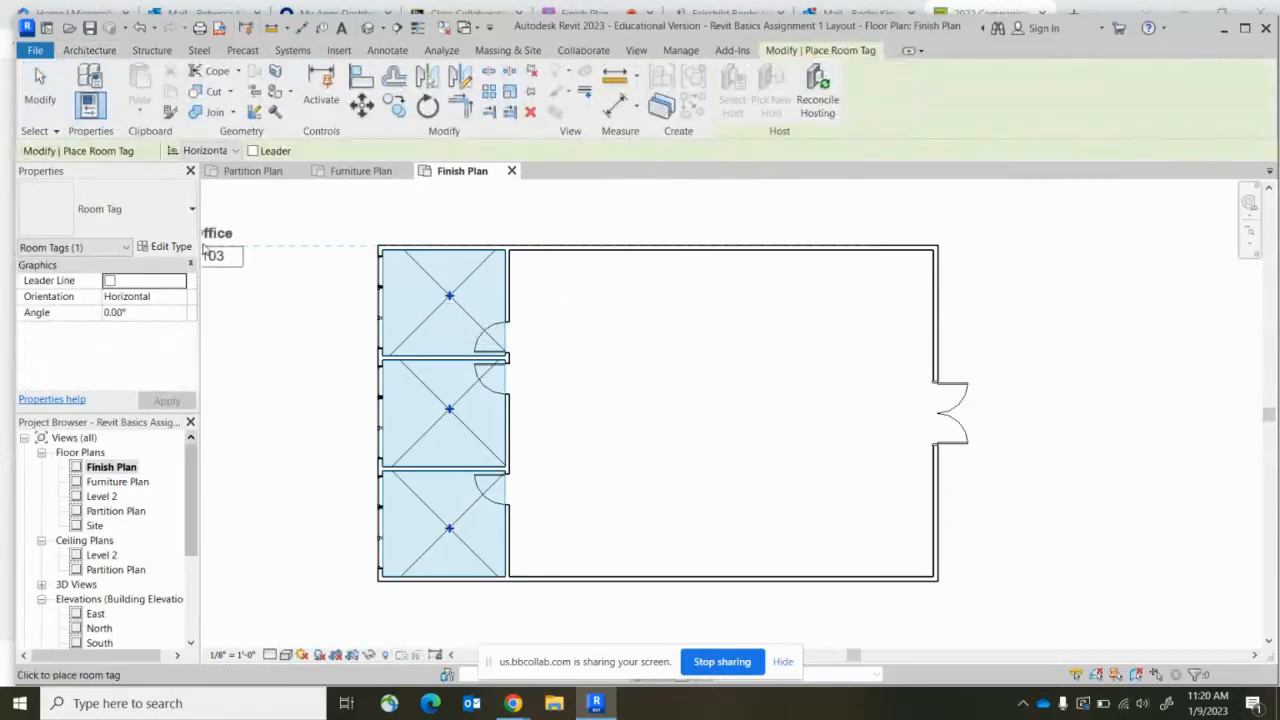
left_click(169, 247)
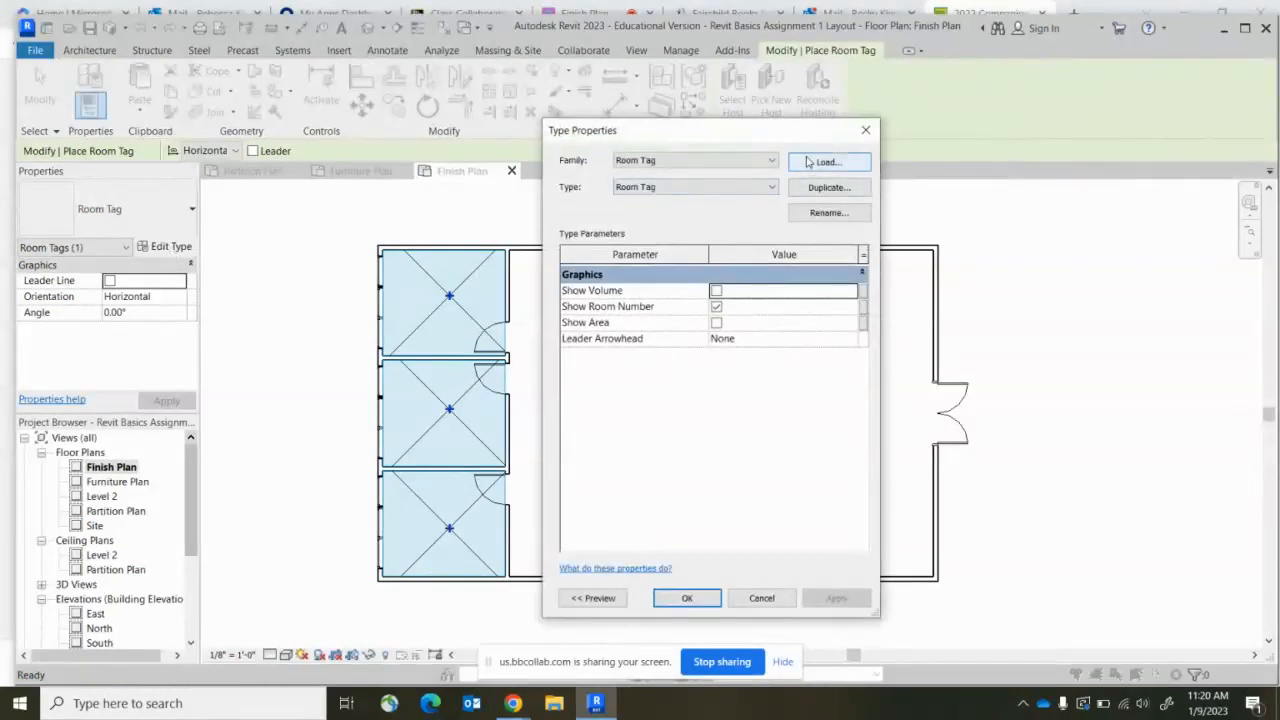
left_click(771, 187)
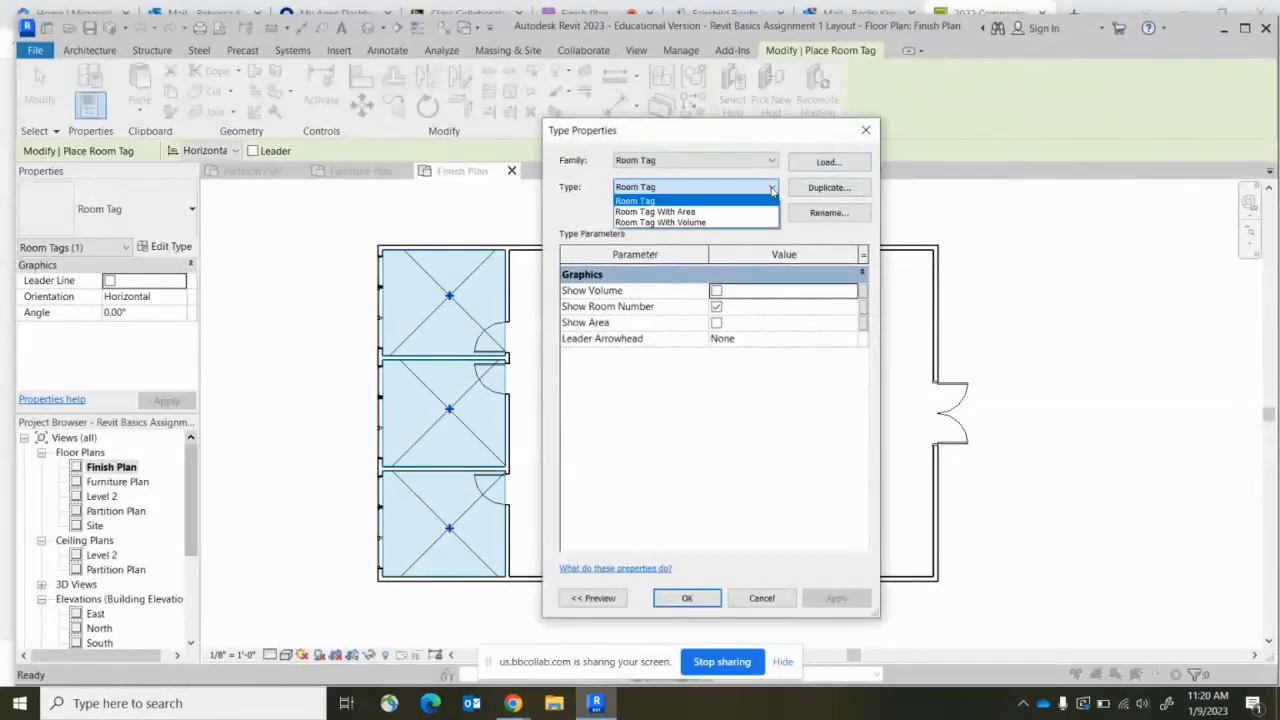
left_click(771, 188)
left_click(828, 162)
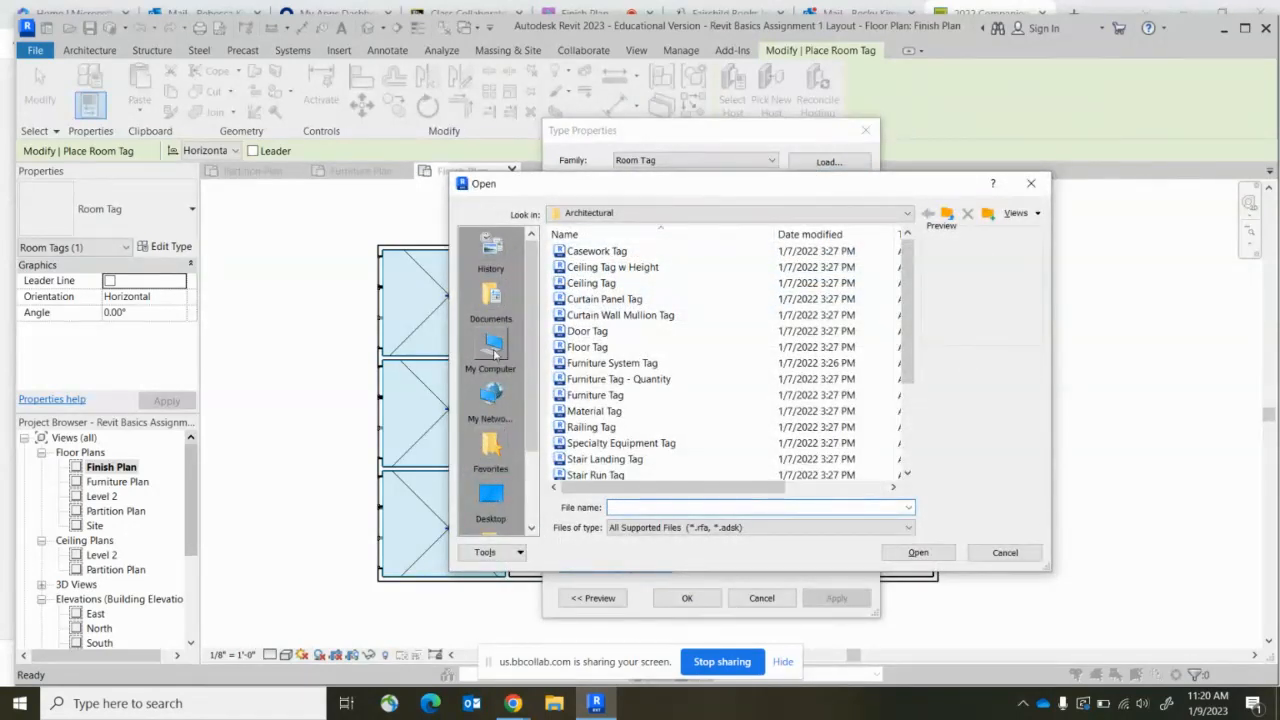
left_click(492, 348)
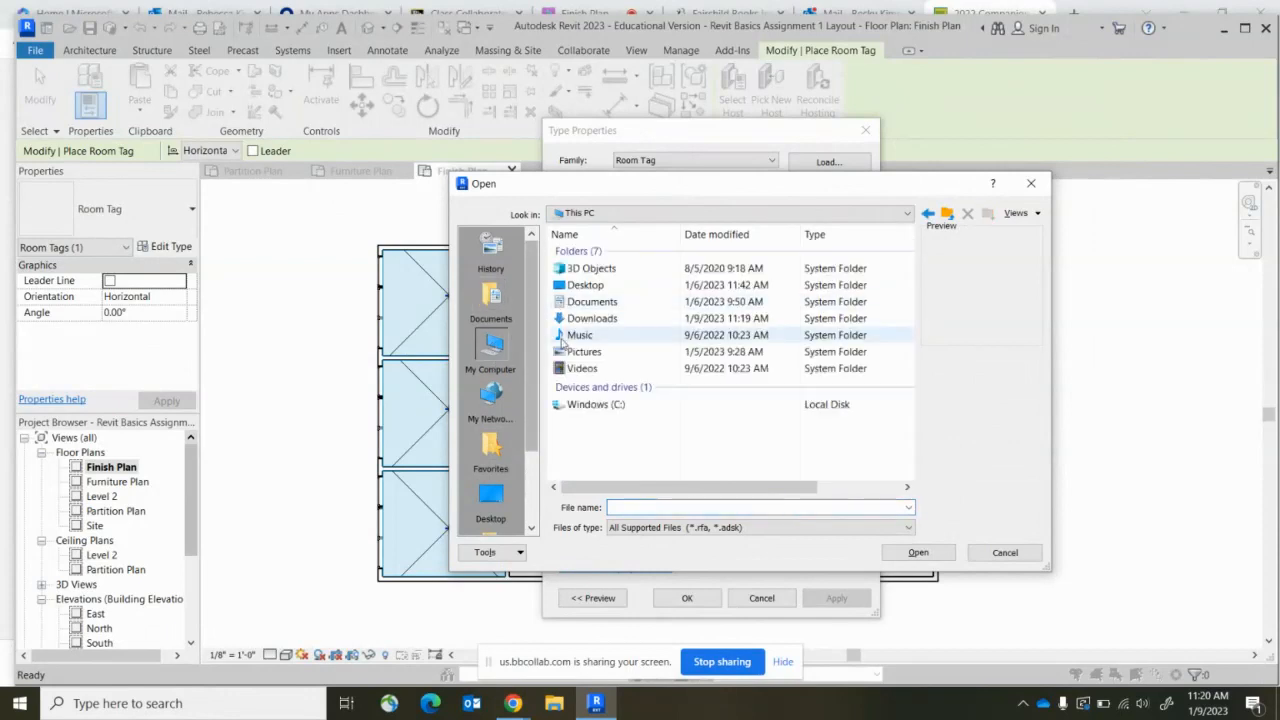
double_click(591, 318)
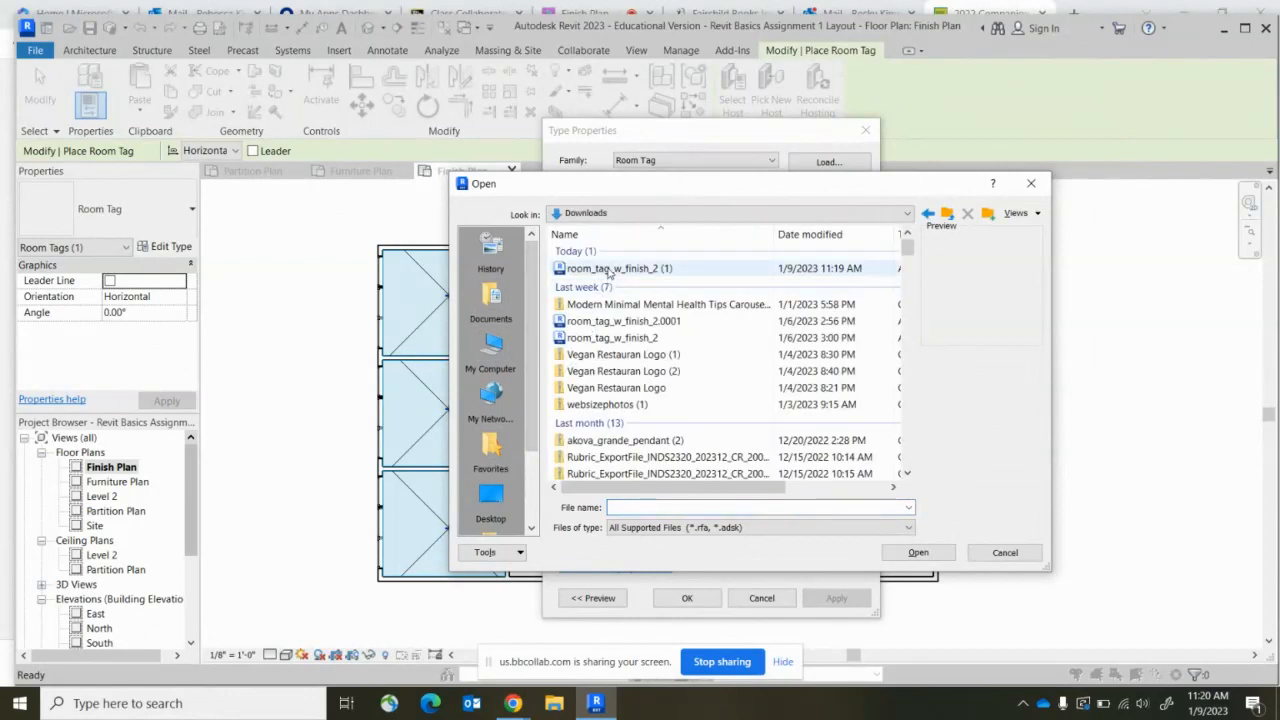
left_click(609, 269)
left_click(918, 552)
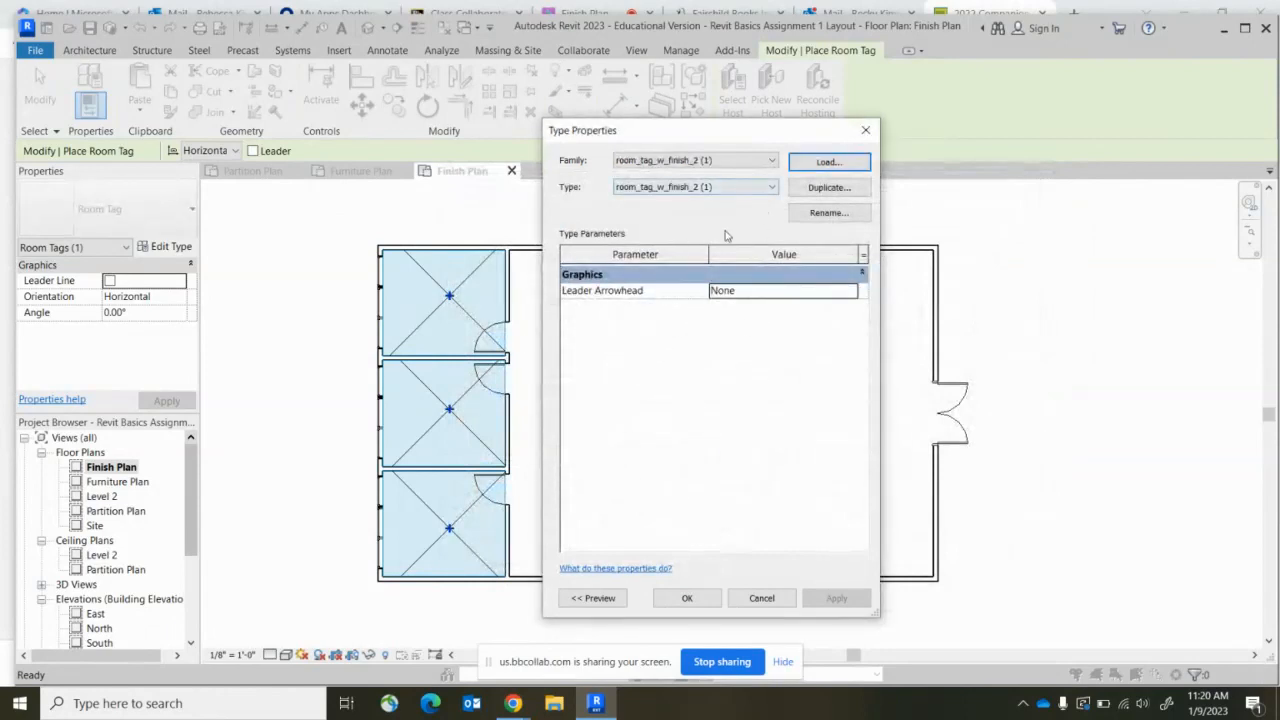
left_click(687, 598)
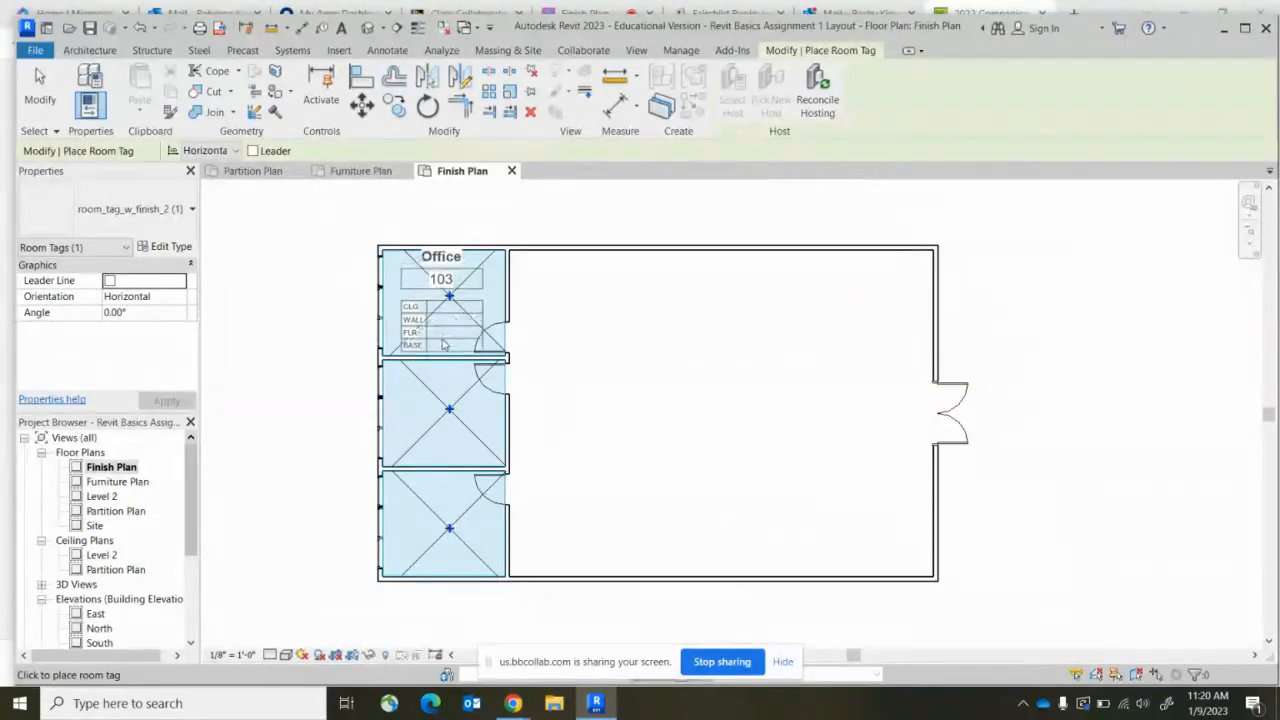
Place room_tag_w_finish_2 (1) tags without leaders in Offices 103, 102 and 101, and end the Tag Room command.
left_click(444, 344)
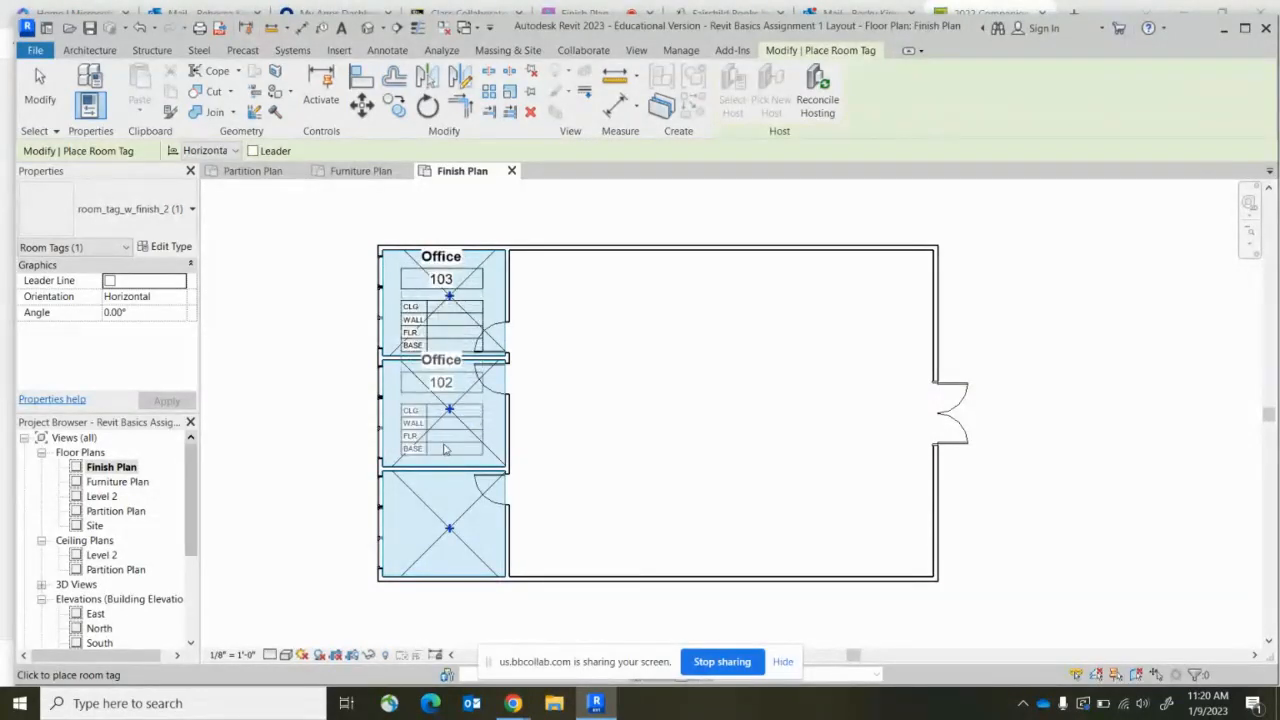
scroll(446, 449, "up", 2)
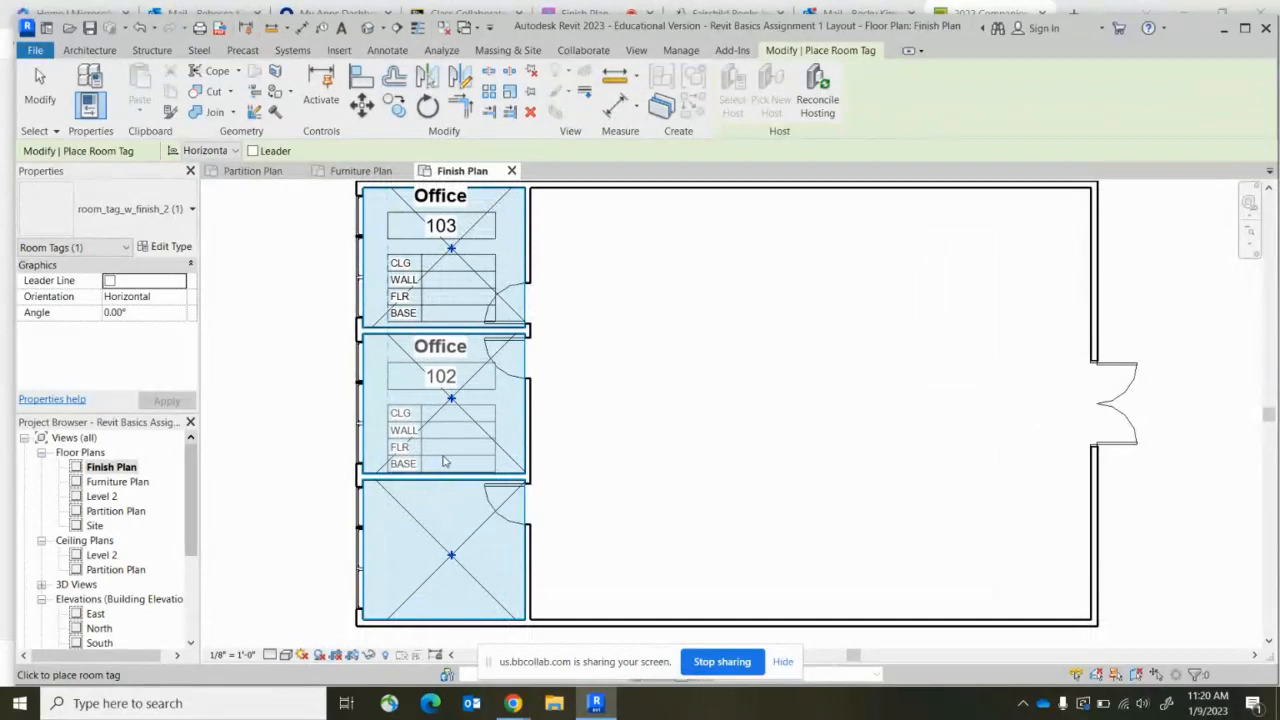
left_click(444, 460)
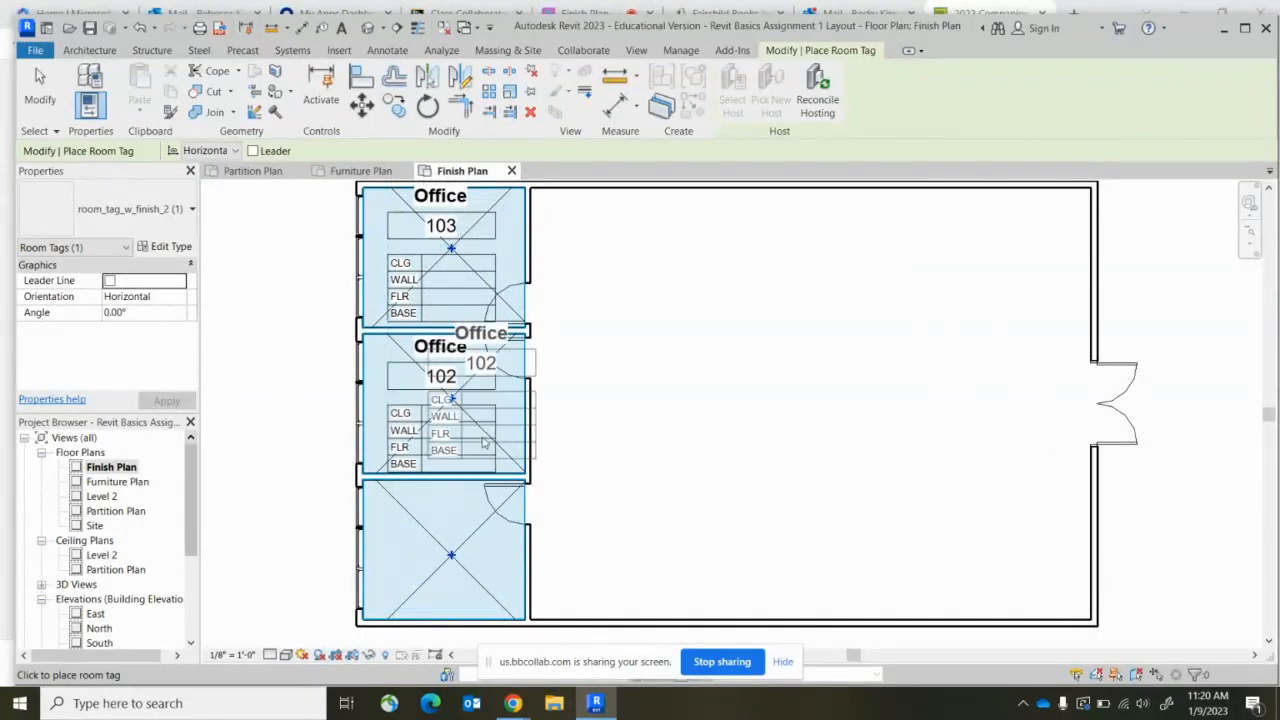
scroll(483, 442, "down", 1)
scroll(455, 571, "up", 1)
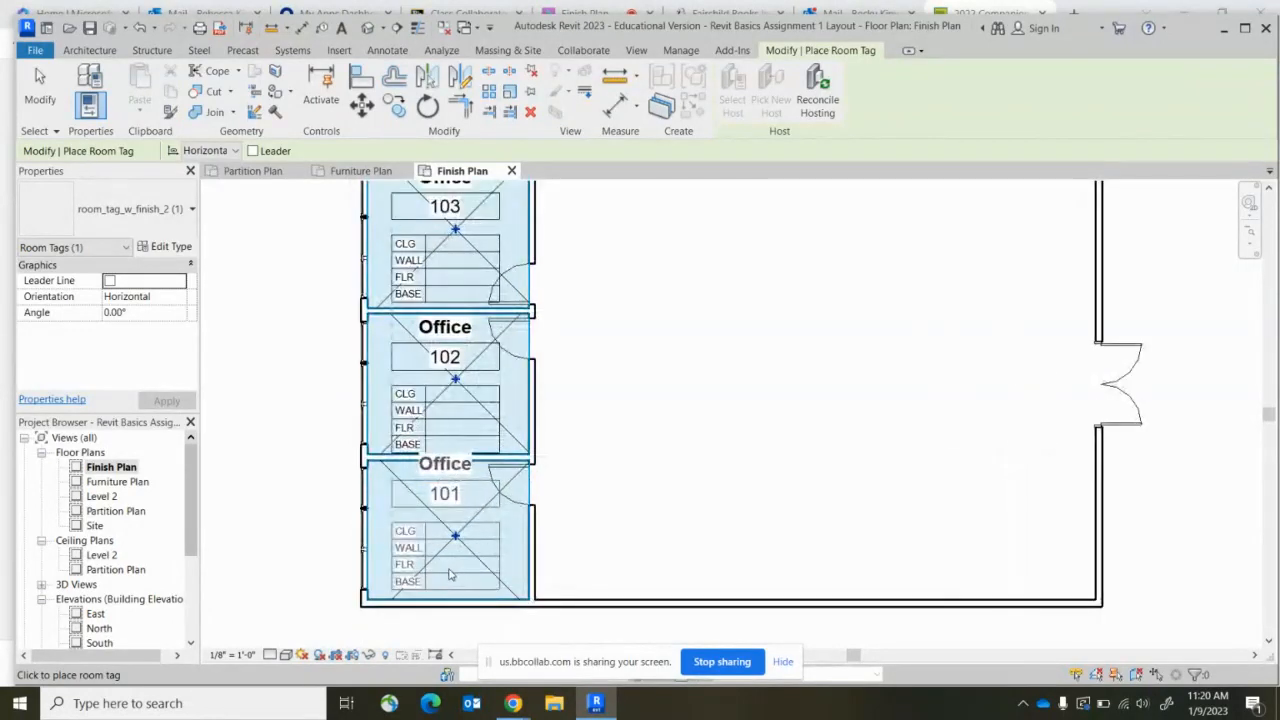
scroll(448, 583, "up", 2)
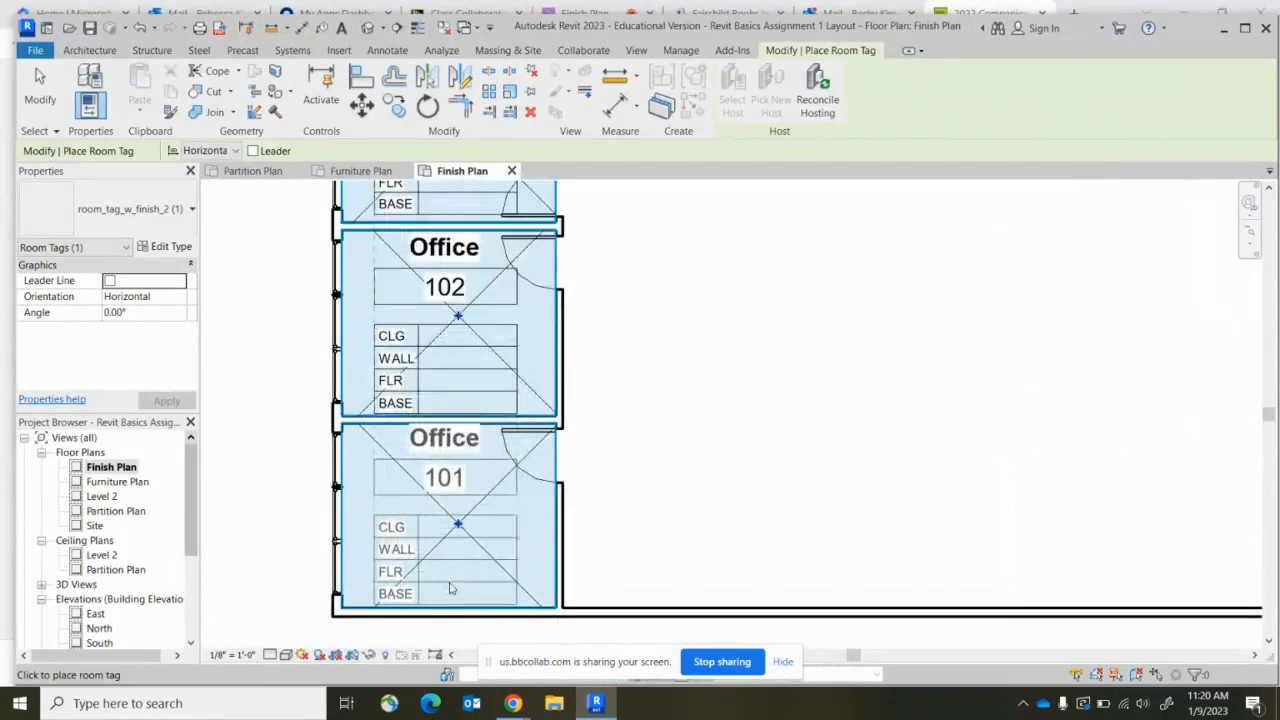
left_click(450, 587)
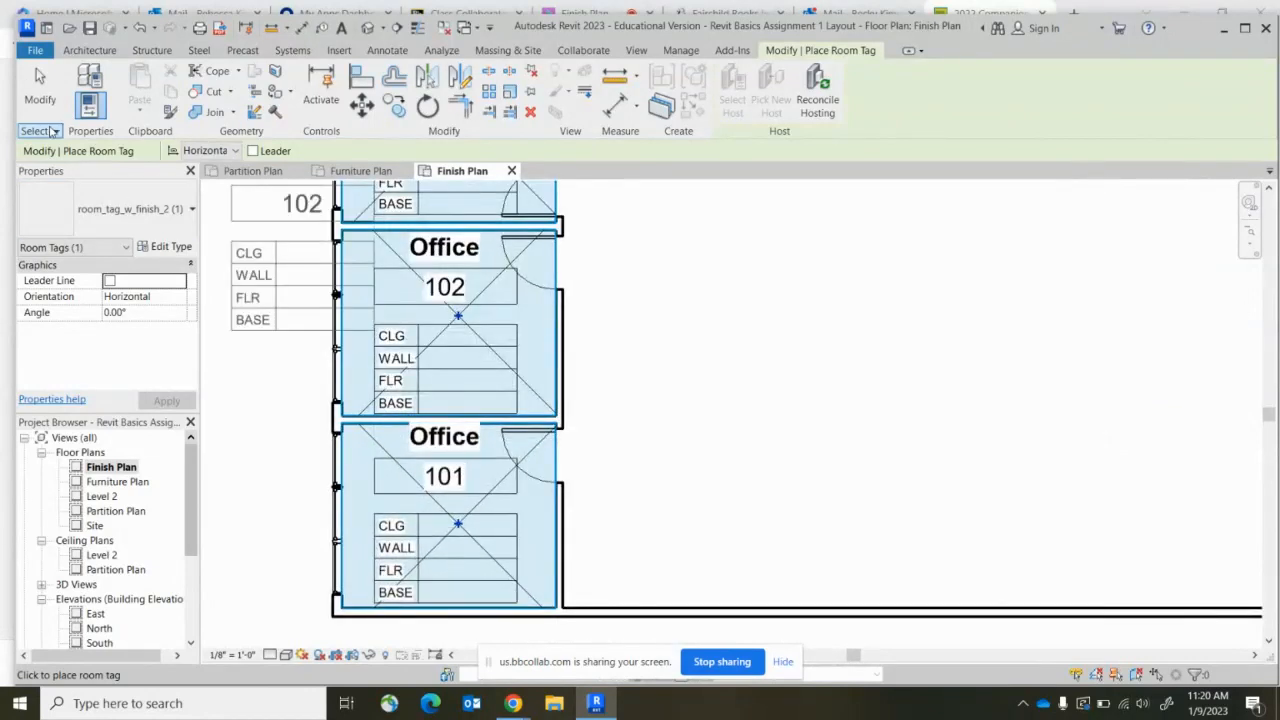
key("Escape")
key("Escape")
Fill in the Office 103 finish tag with ceiling finish PT-1 and wall finish PT-2.
scroll(305, 321, "down", 3)
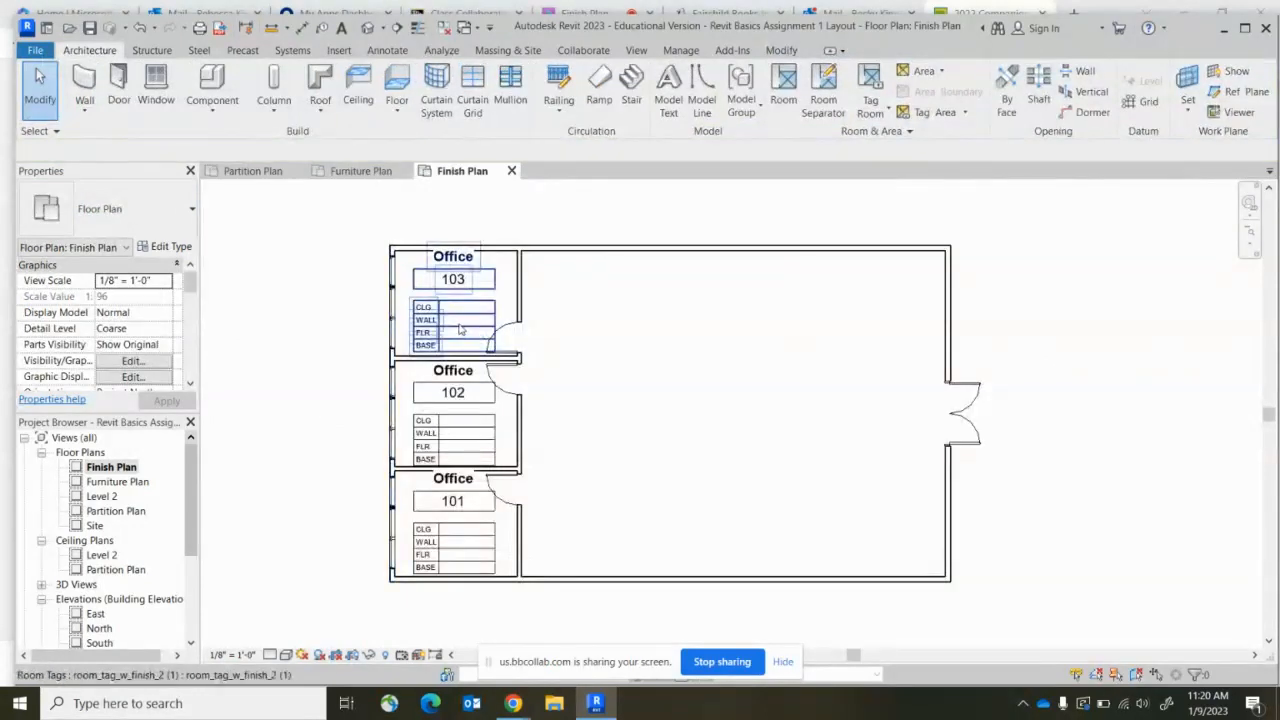
scroll(460, 302, "up", 3)
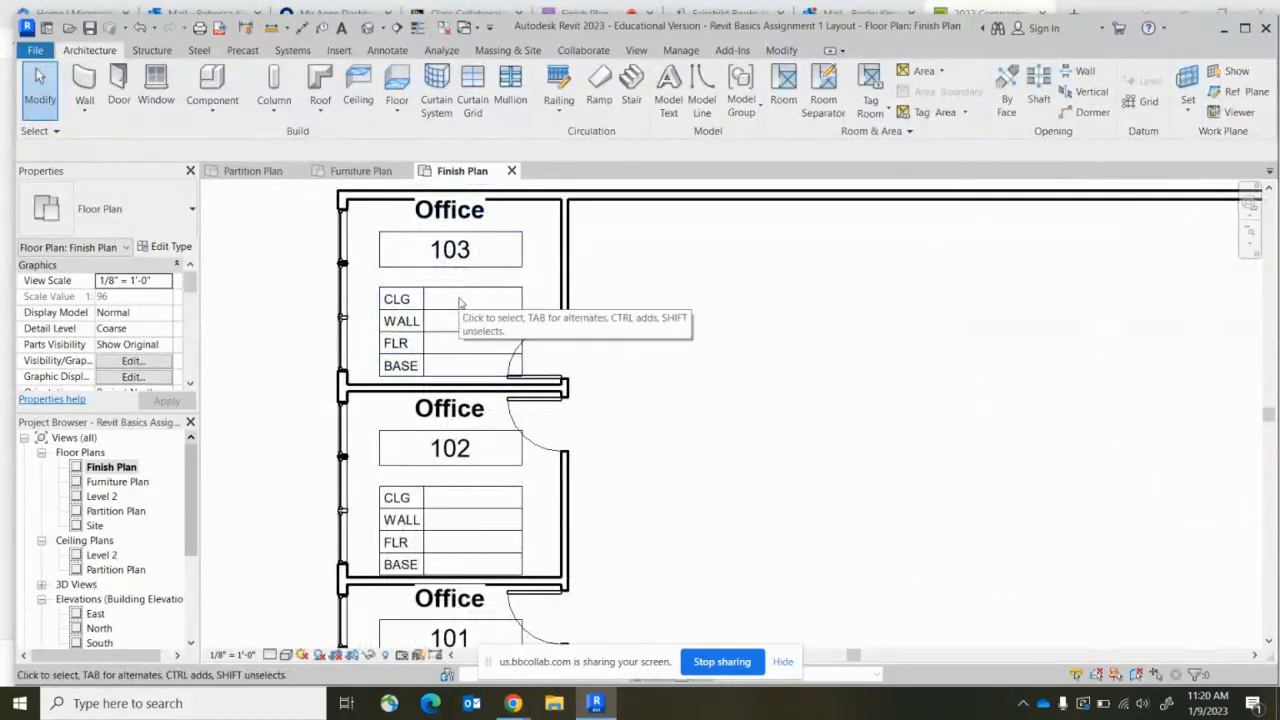
left_click(450, 305)
left_click(441, 303)
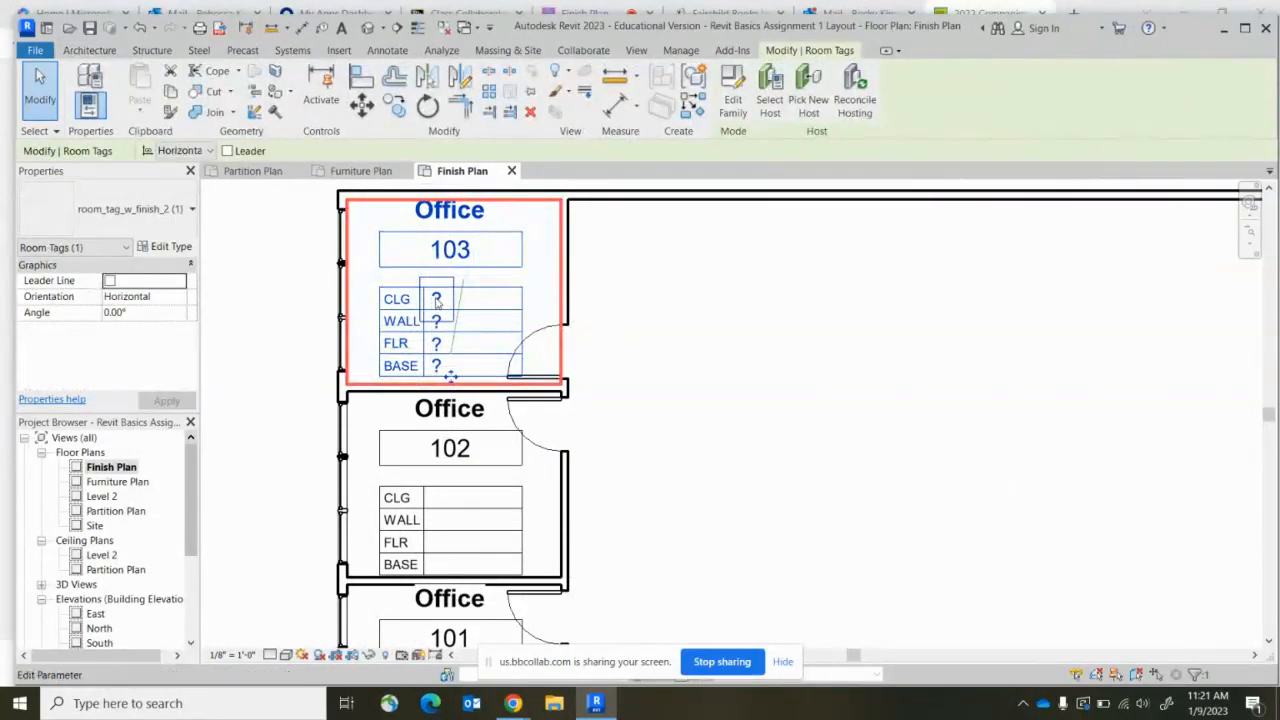
left_click(436, 300)
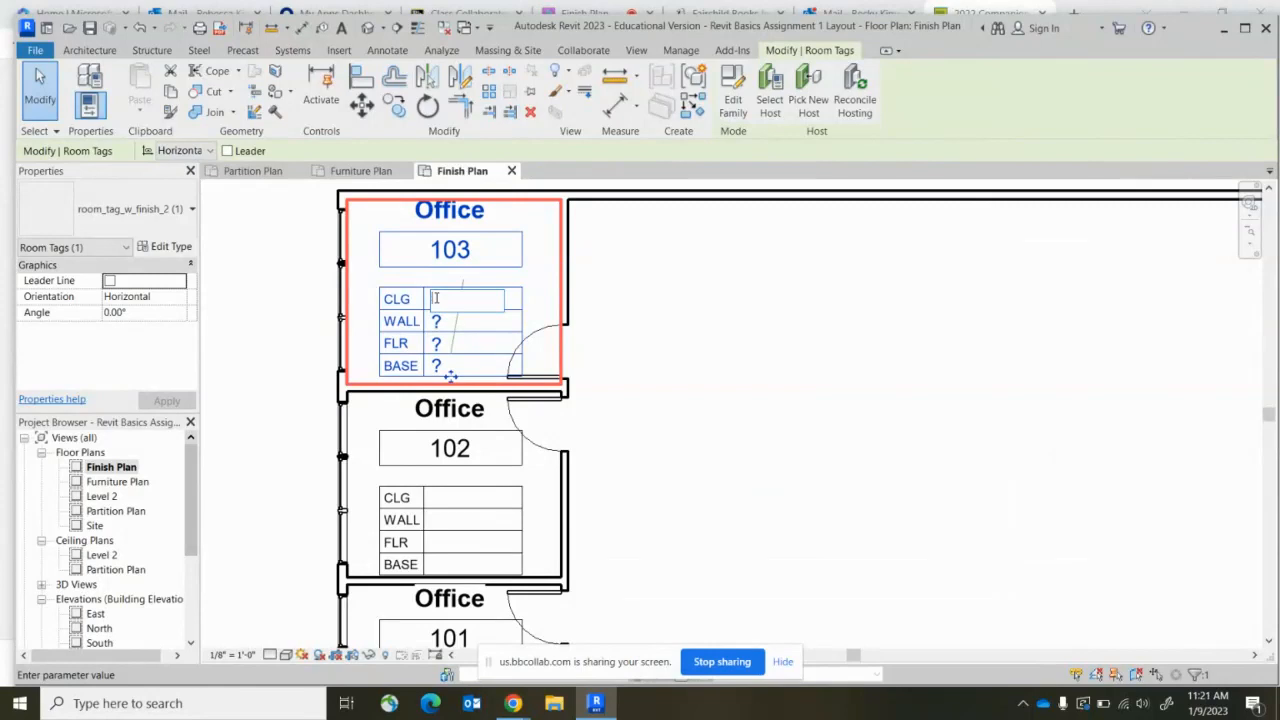
type("A")
left_click(439, 326)
left_click(437, 323)
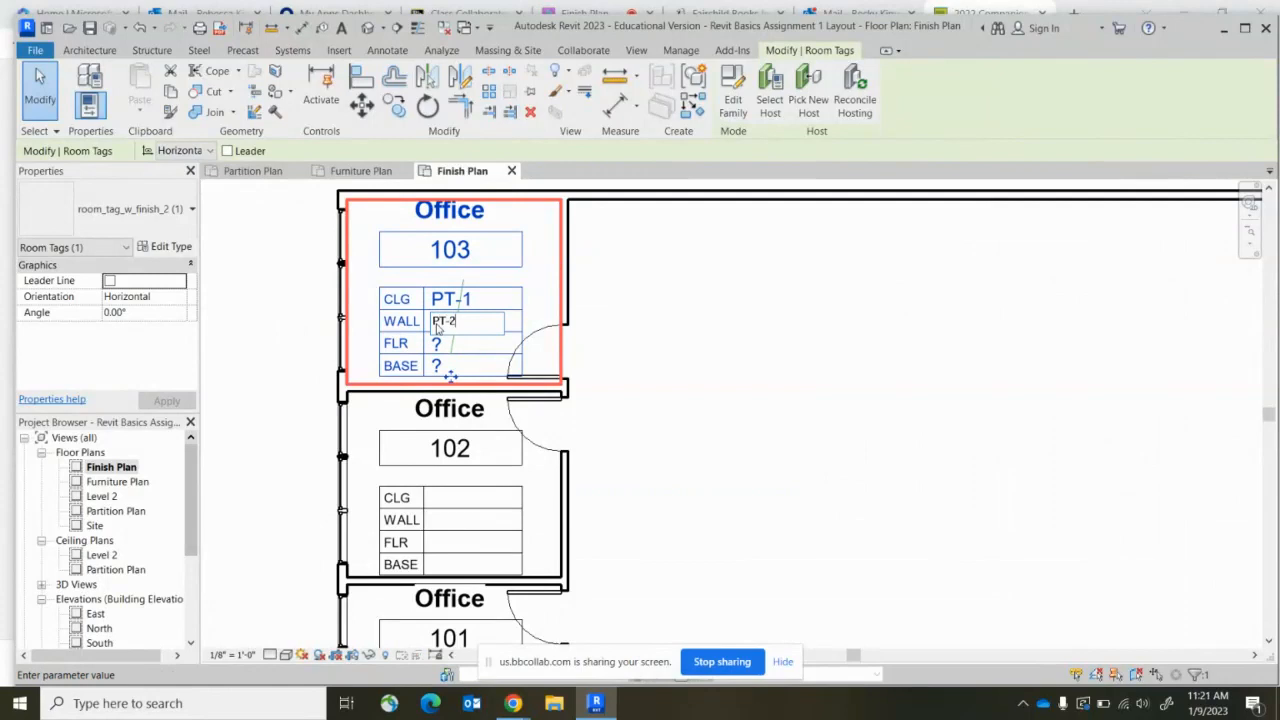
Set the floor finish to C-1 and the base finish to B-1 in the Office 103 tag, and deselect it.
left_click(434, 343)
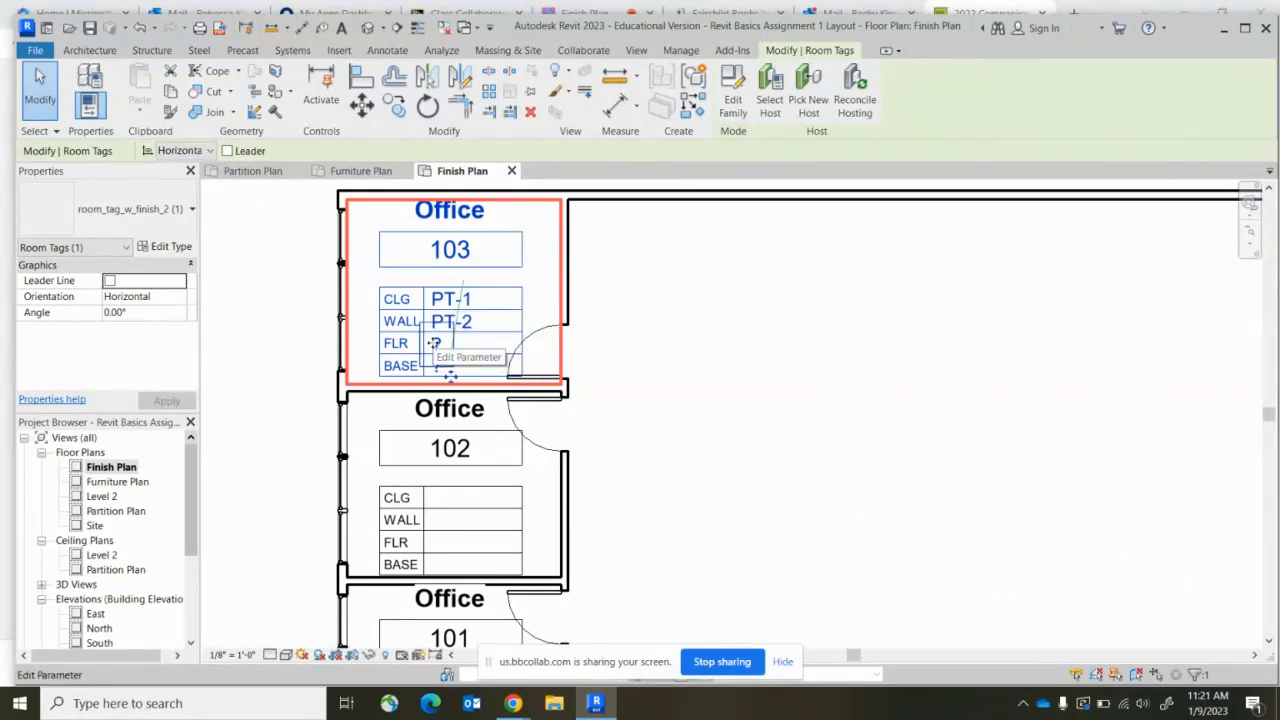
left_click(437, 344)
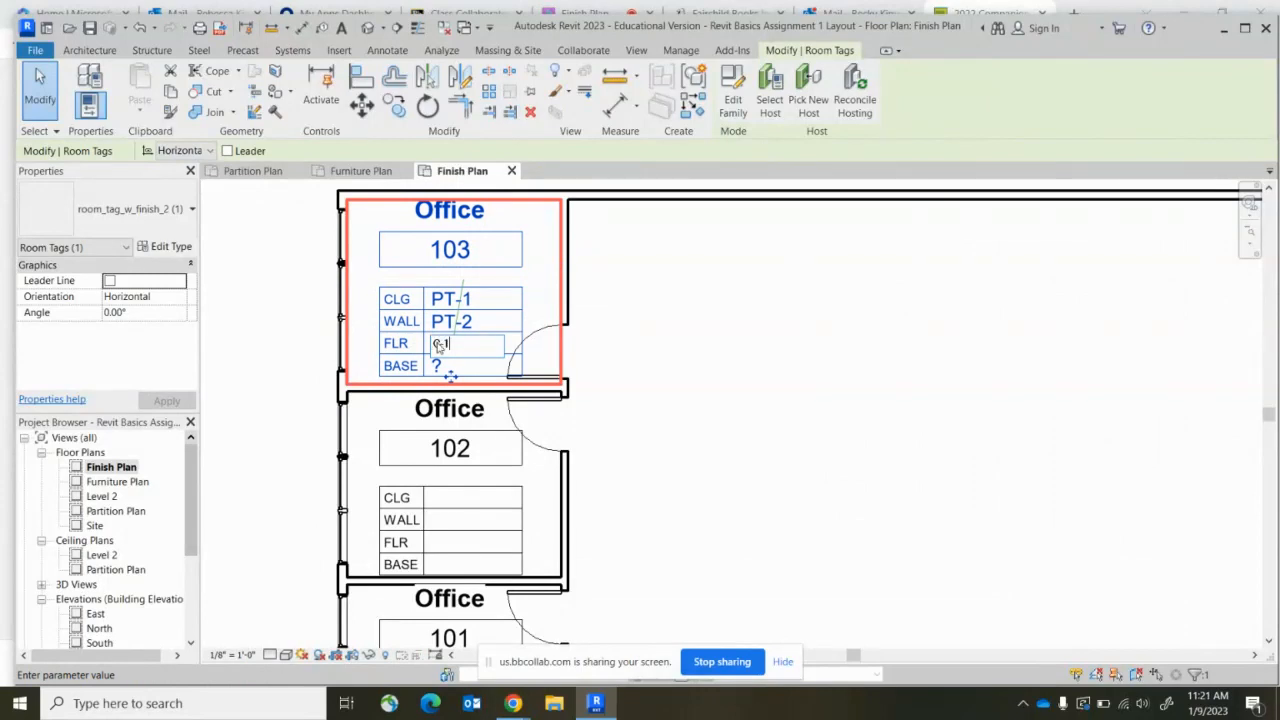
type("C-1")
left_click(441, 368)
left_click(439, 367)
type("R")
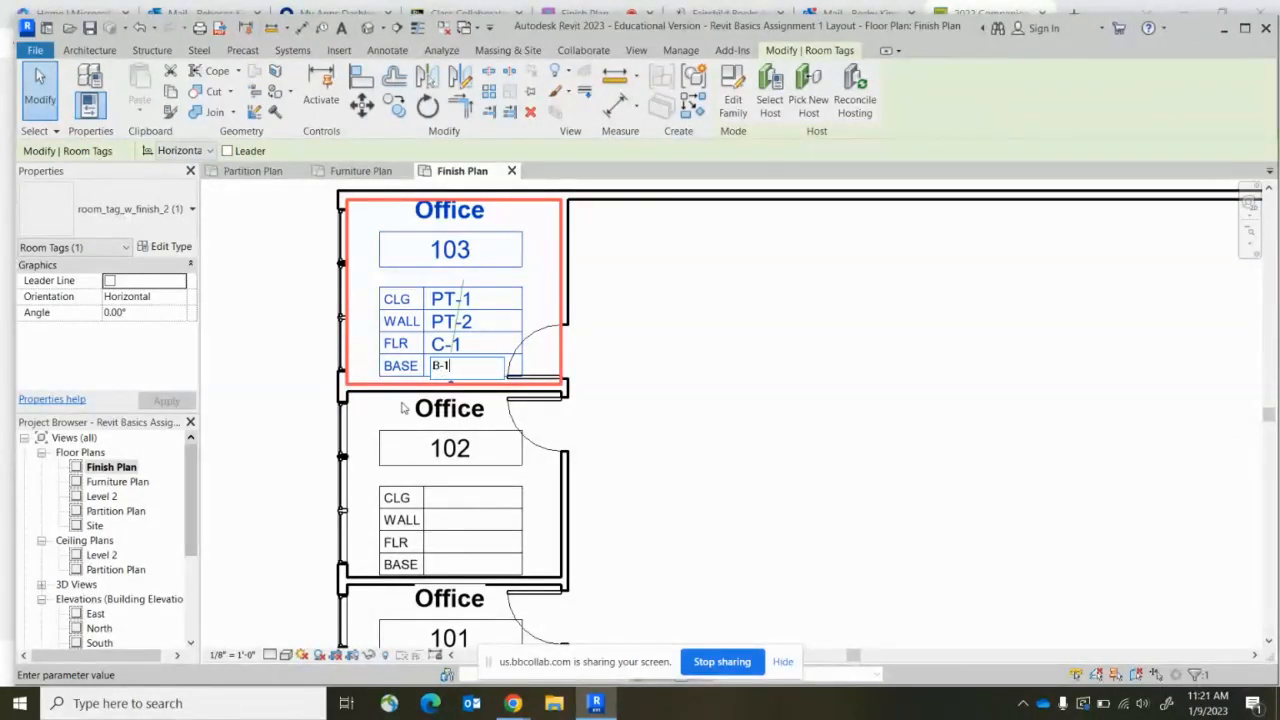
left_click(267, 304)
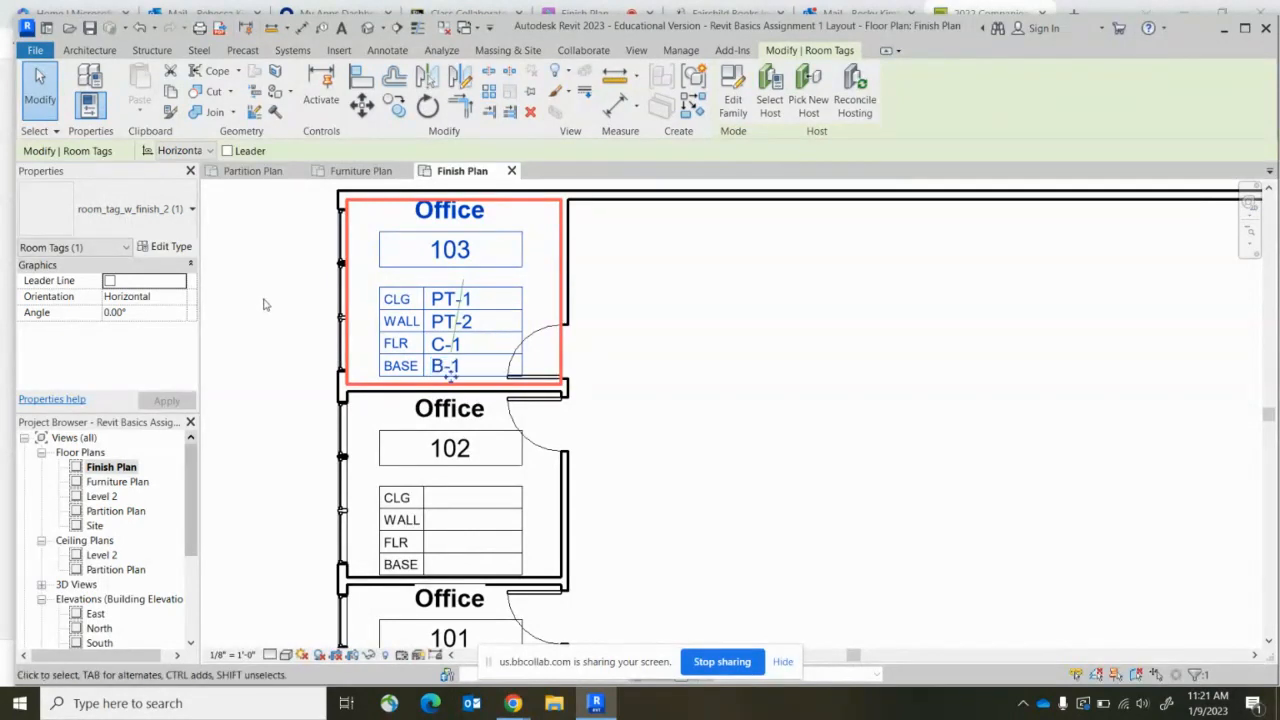
left_click(284, 280)
scroll(490, 252, "down", 2)
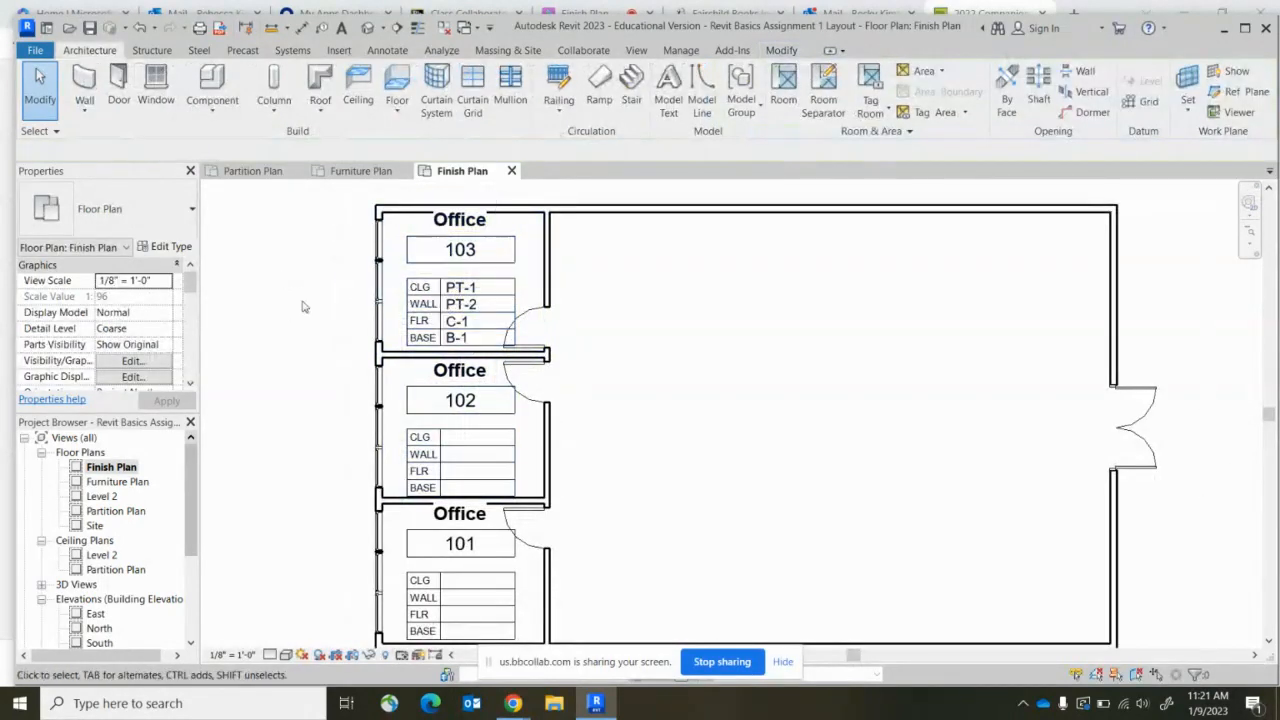
scroll(298, 253, "down", 1)
scroll(298, 253, "down", 1)
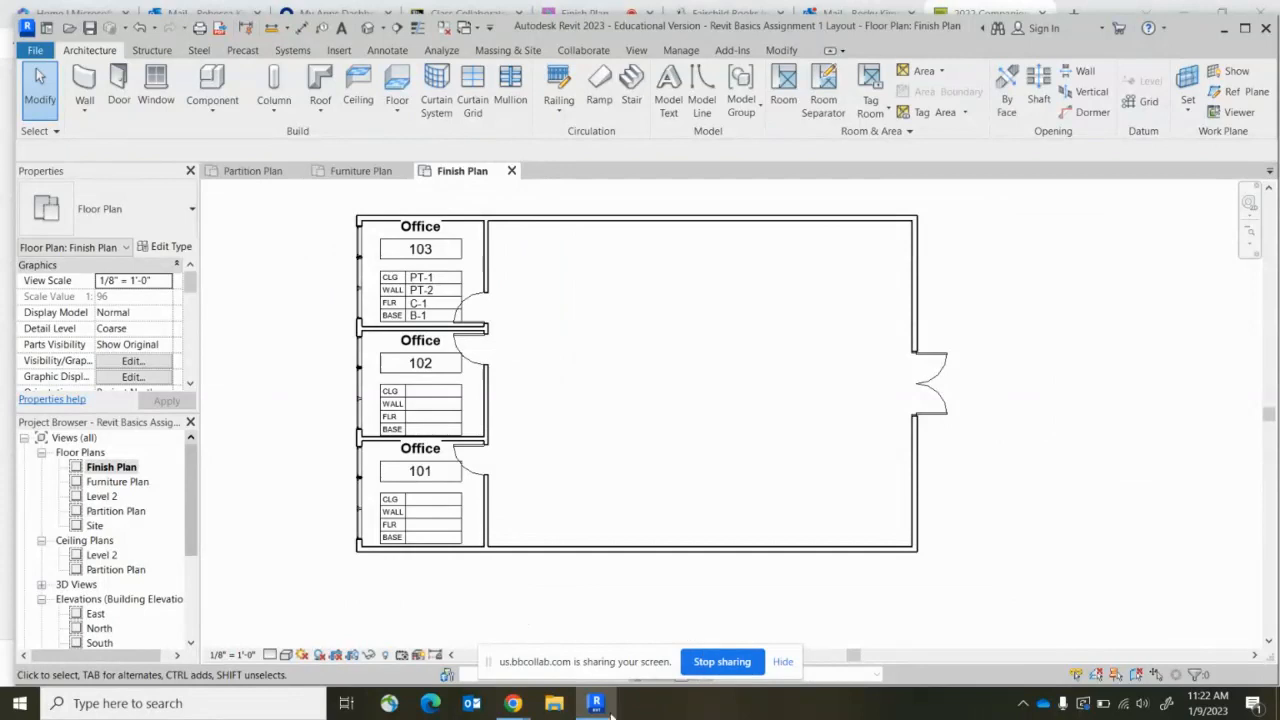
Switch to Chrome and return to the Finish Plan session in Blackboard Collaborate.
mouse_move(513, 703)
left_click(440, 633)
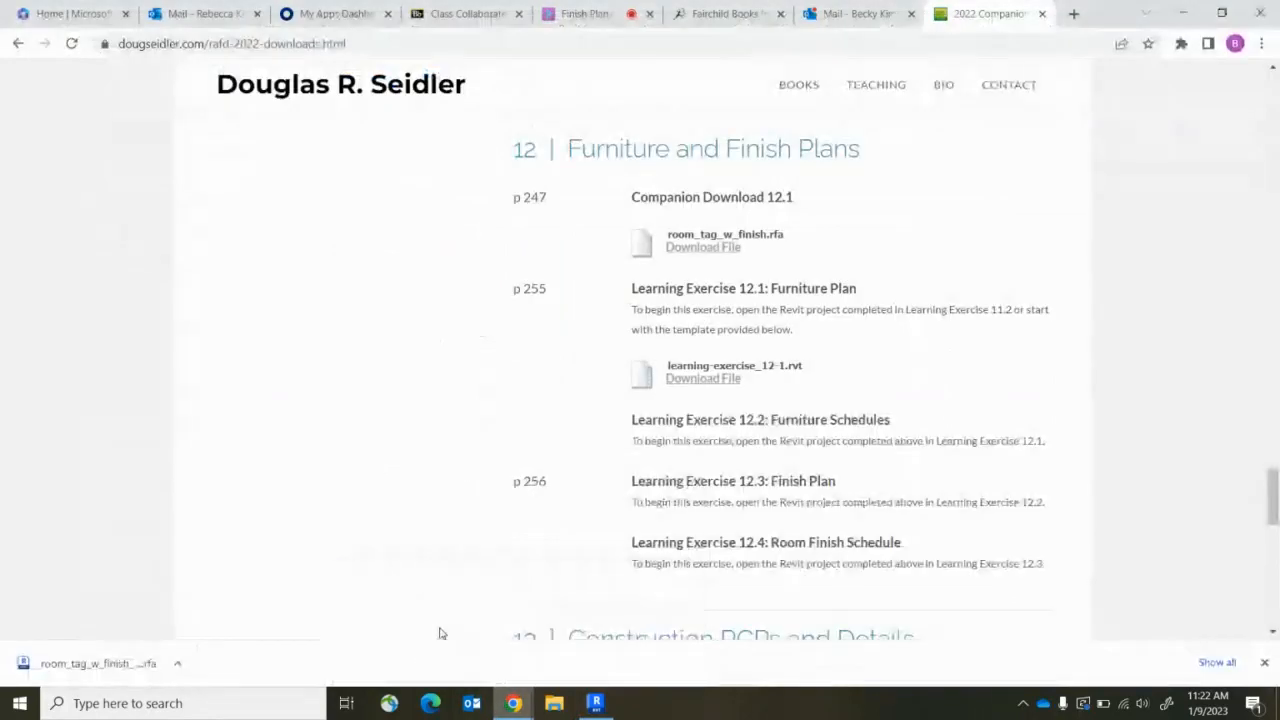
left_click(582, 14)
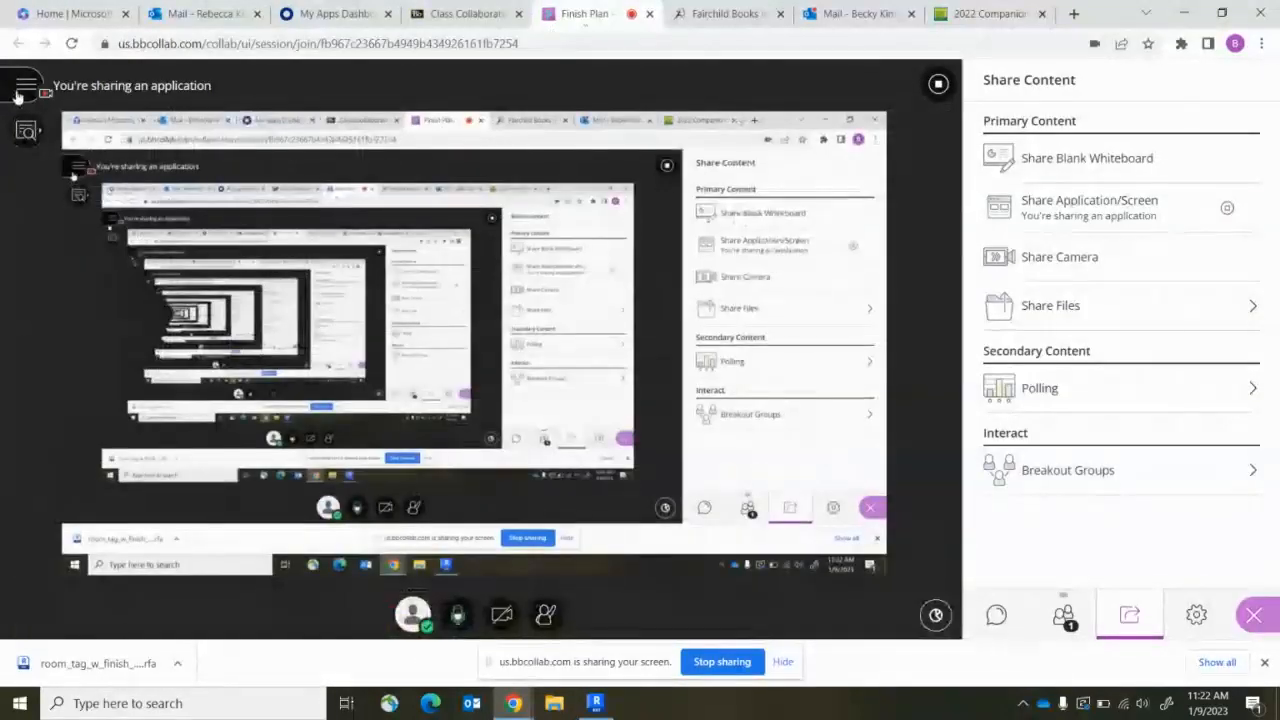